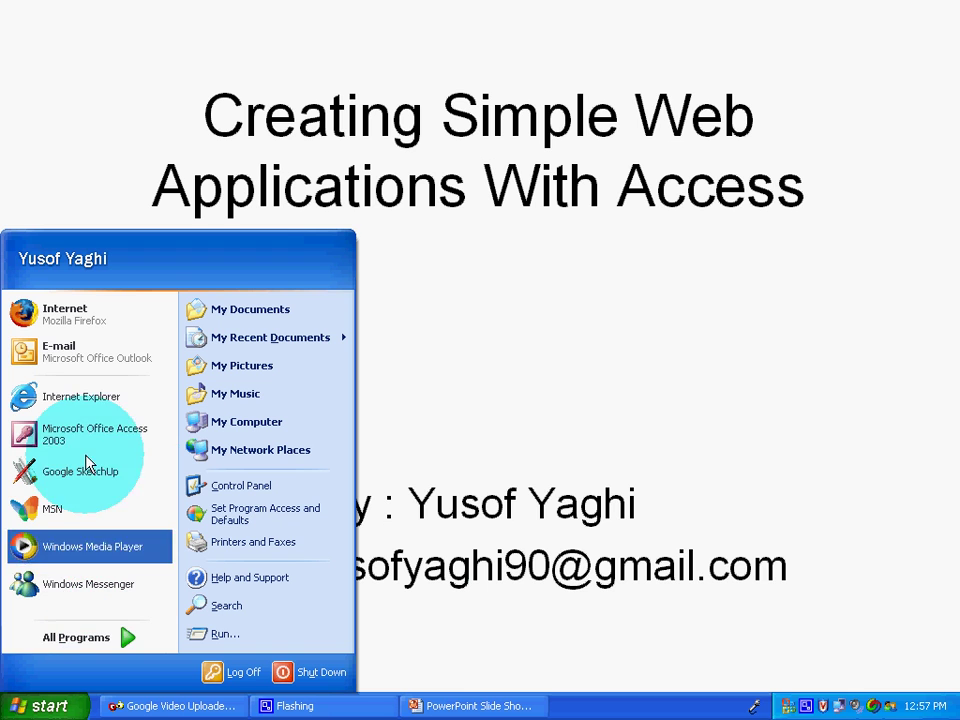
Launch Microsoft Office Access 2003 from the Windows XP Start menu
click(84, 436)
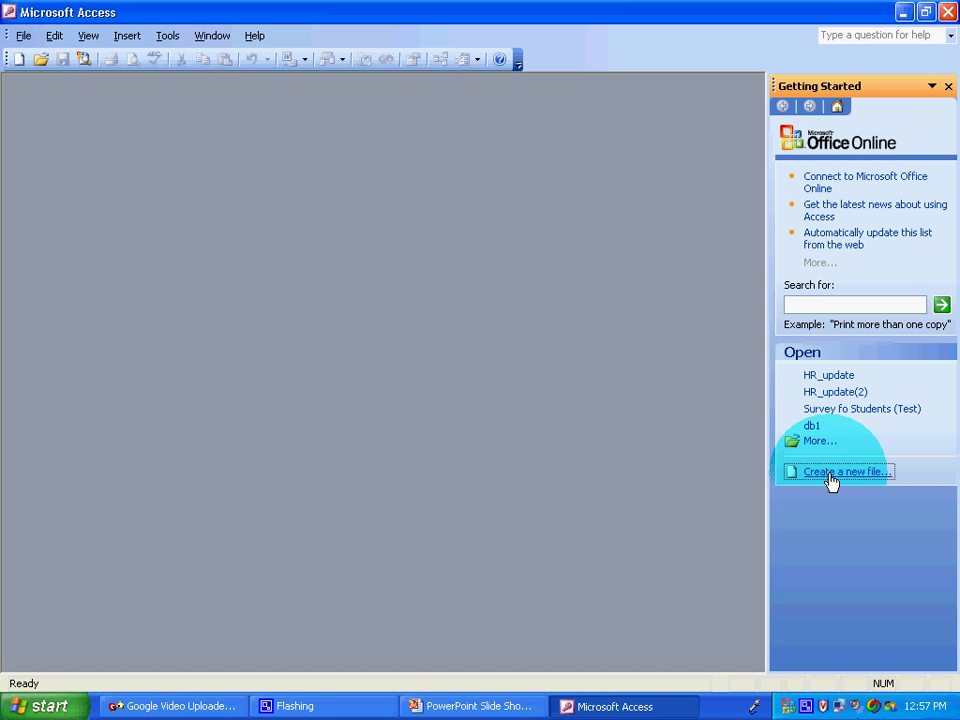
Create a blank database named HR_update saved on the Desktop
click(829, 482)
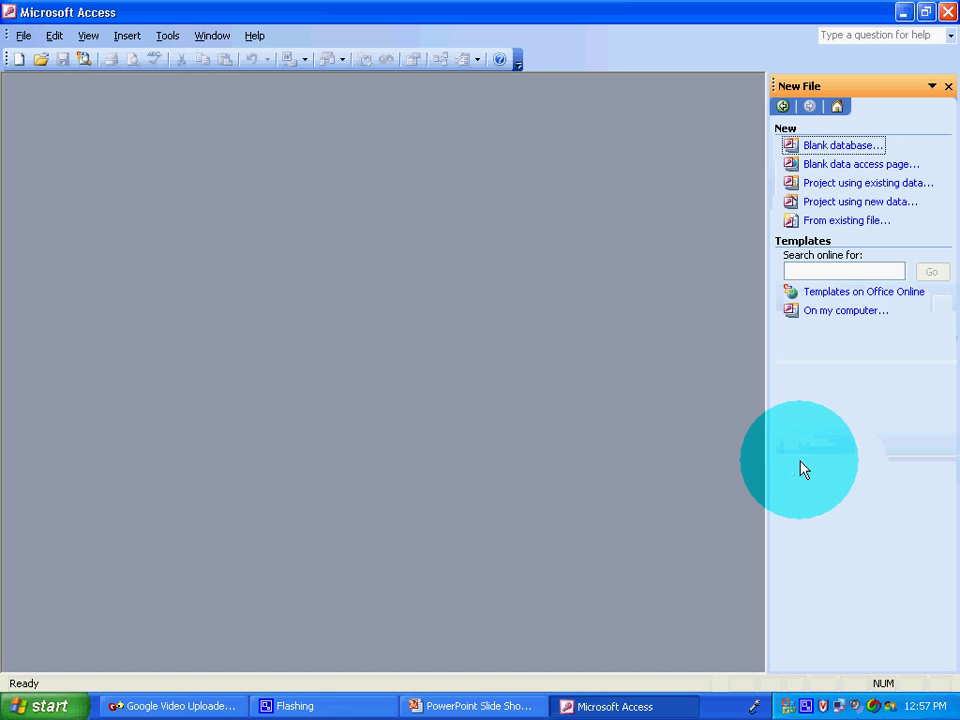
click(845, 146)
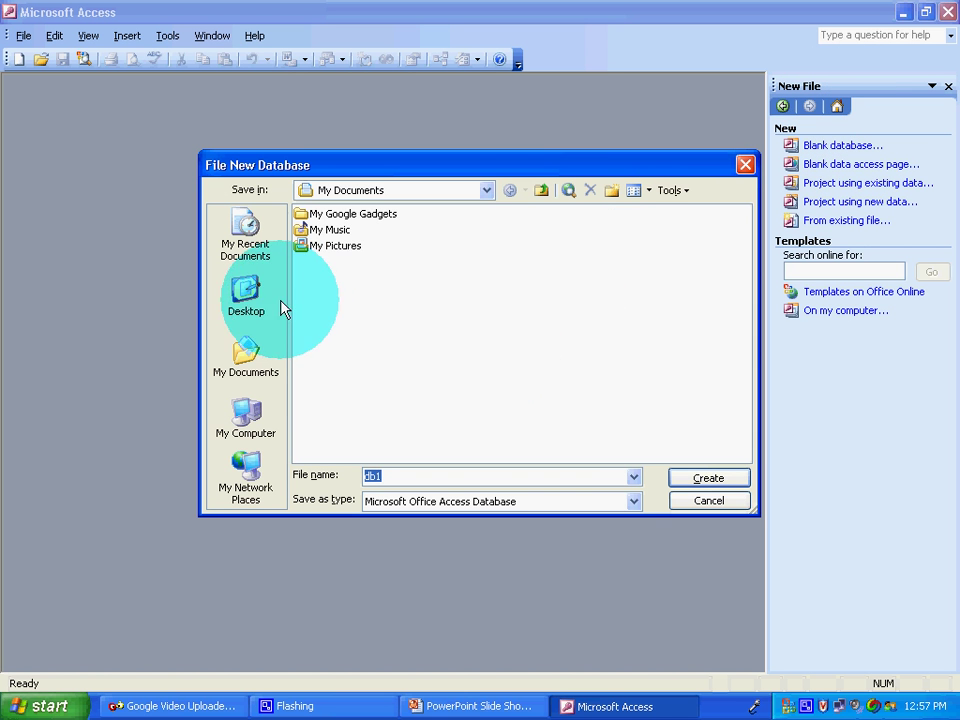
click(485, 195)
click(388, 210)
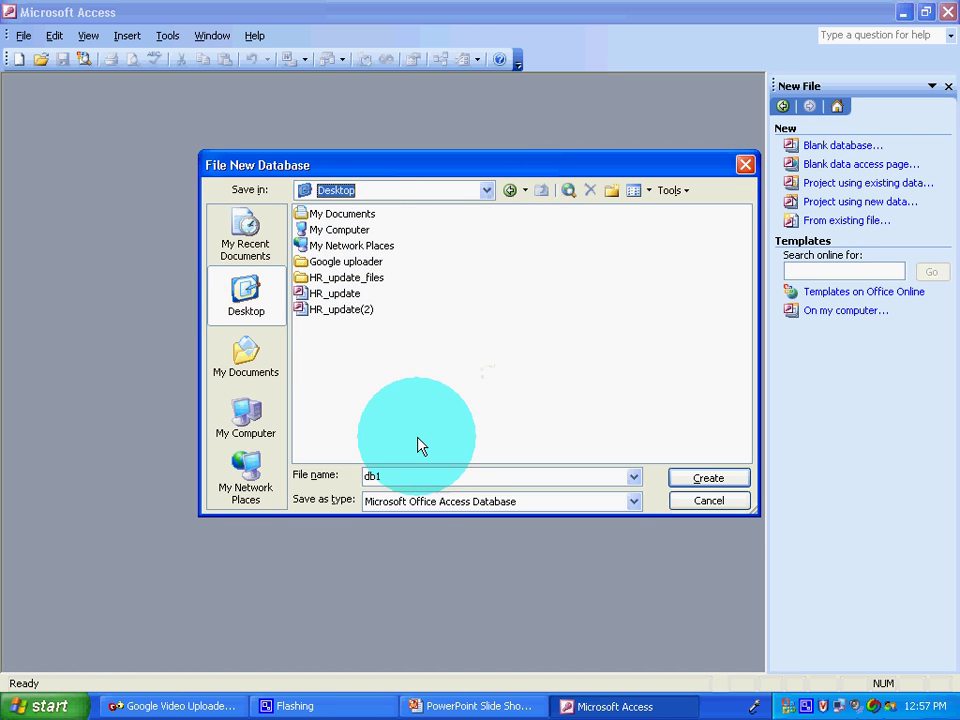
double_click(405, 477)
key(BackSpace)
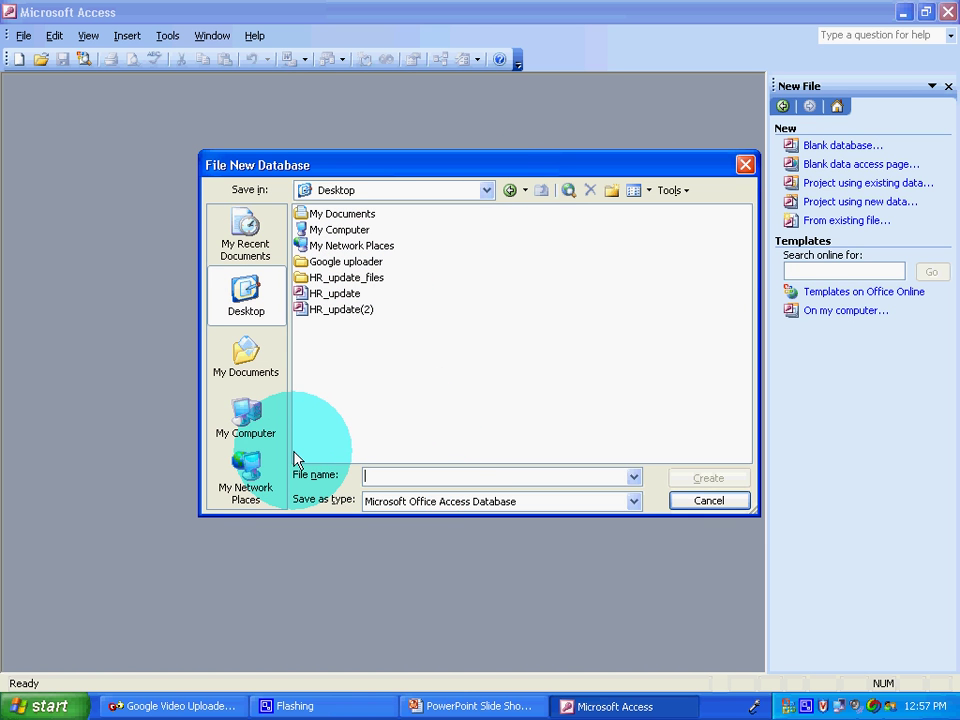
text(HR_update)
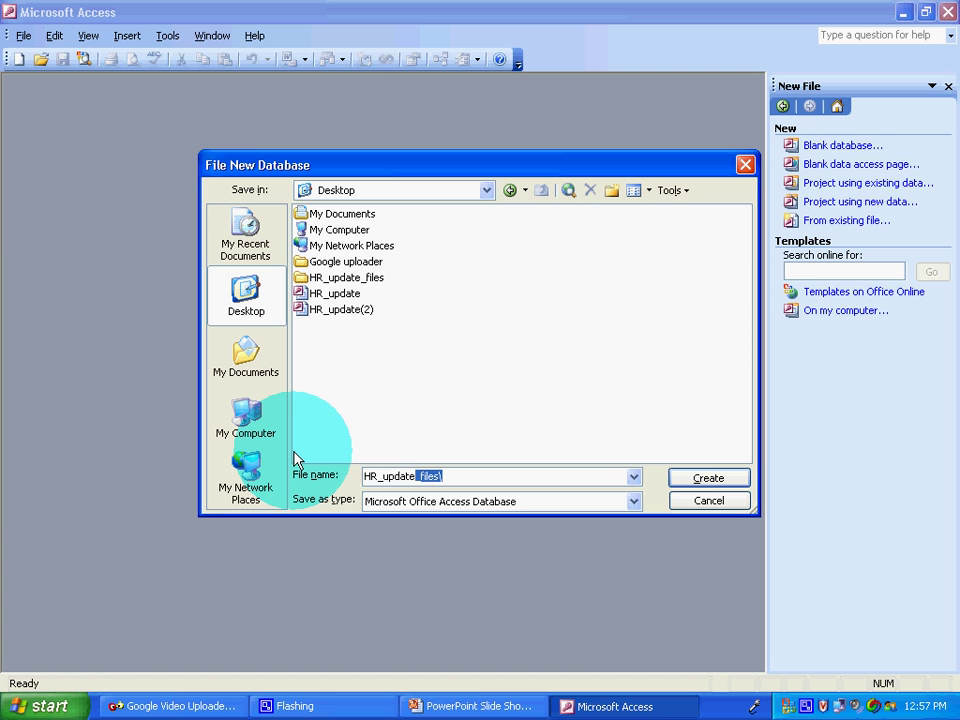
key(Delete)
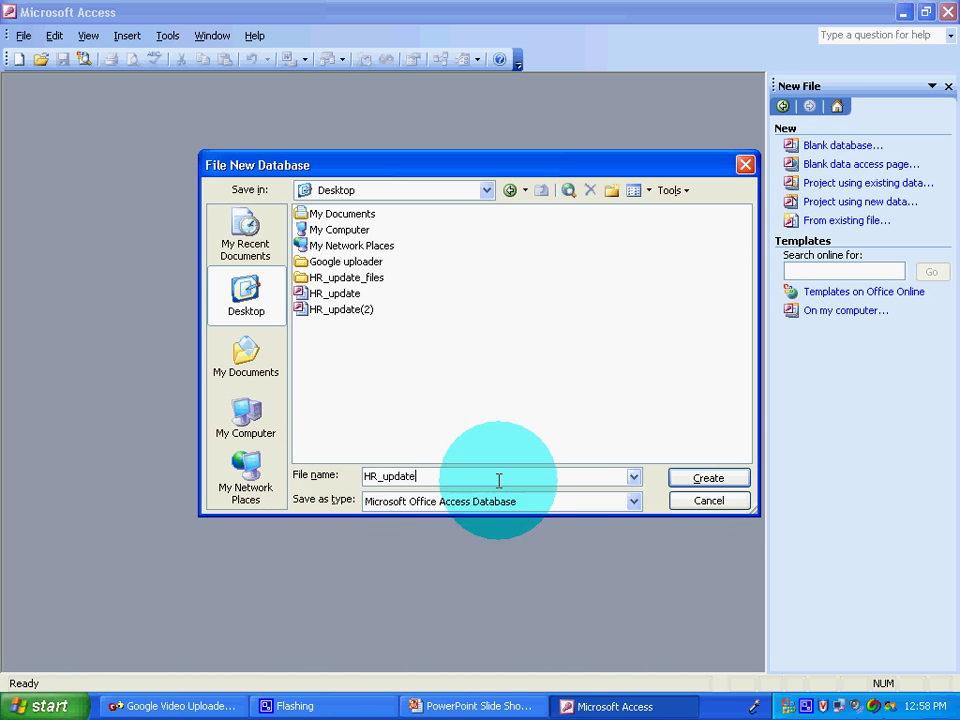
click(697, 486)
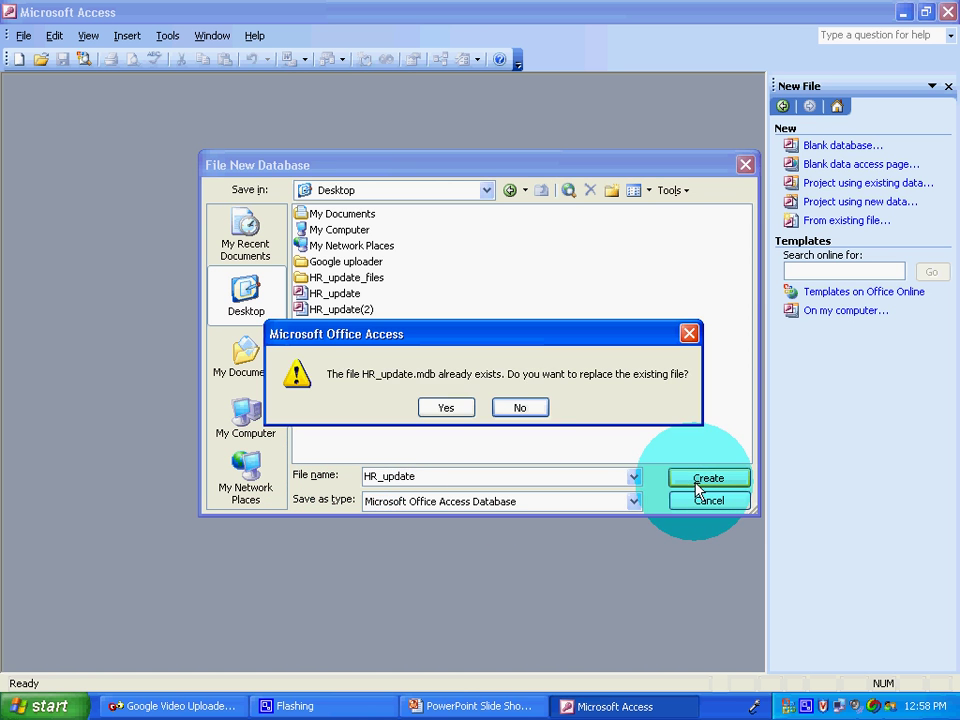
Replace the existing HR_update file and enter Name, Address and Phone fields in a new Design view table
click(444, 408)
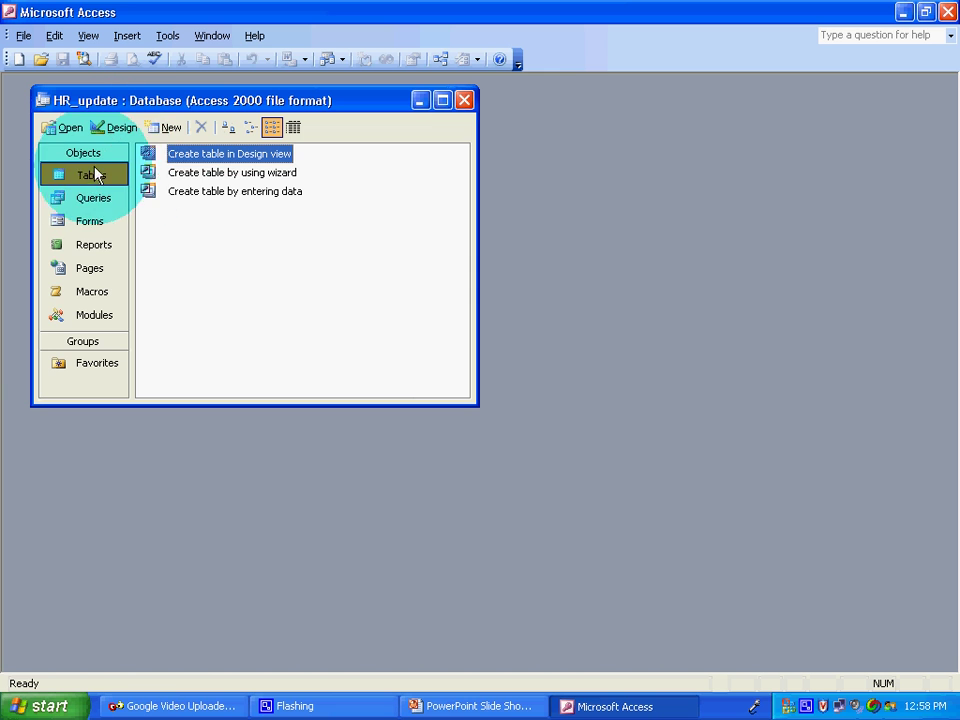
double_click(183, 157)
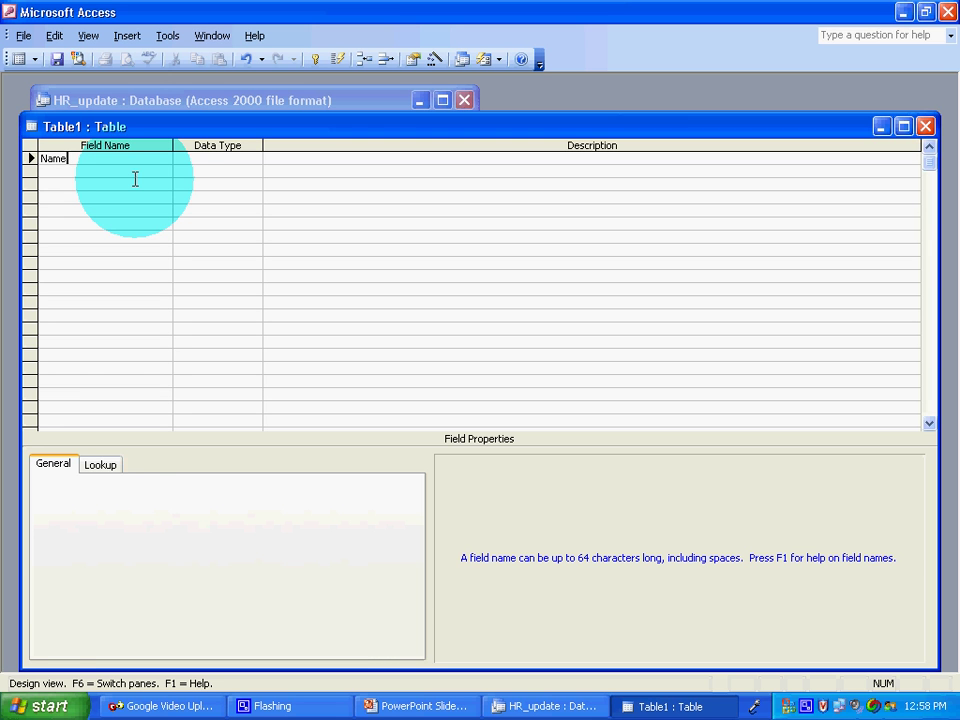
key(Return)
key(Return)
key(Return)
key(Return)
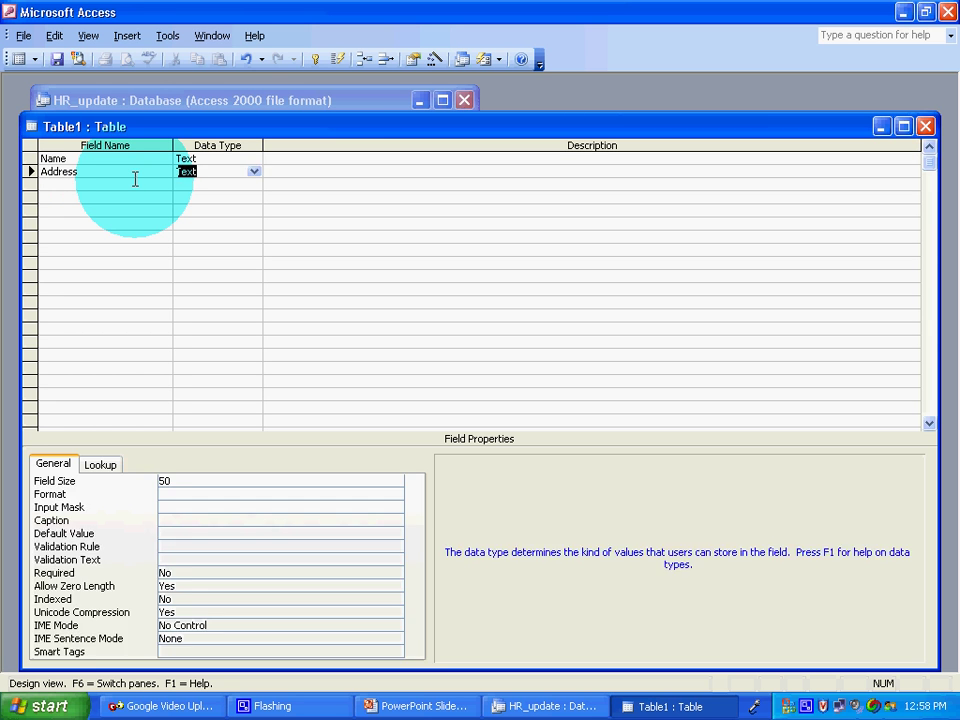
key(Return)
key(Return)
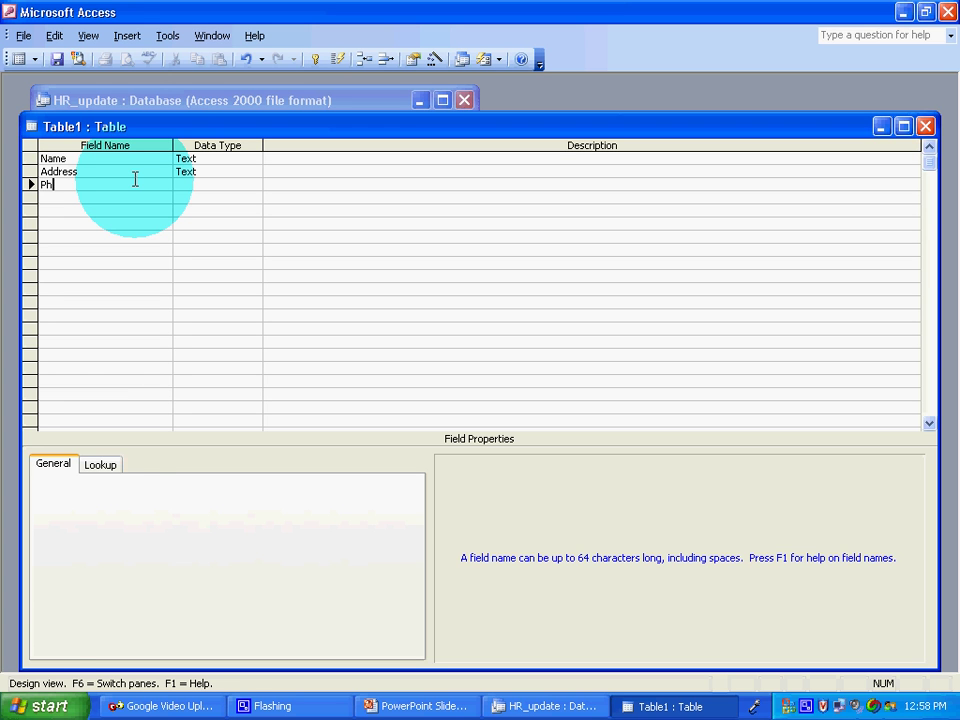
text(Phone)
key(Return)
key(Return)
key(Return)
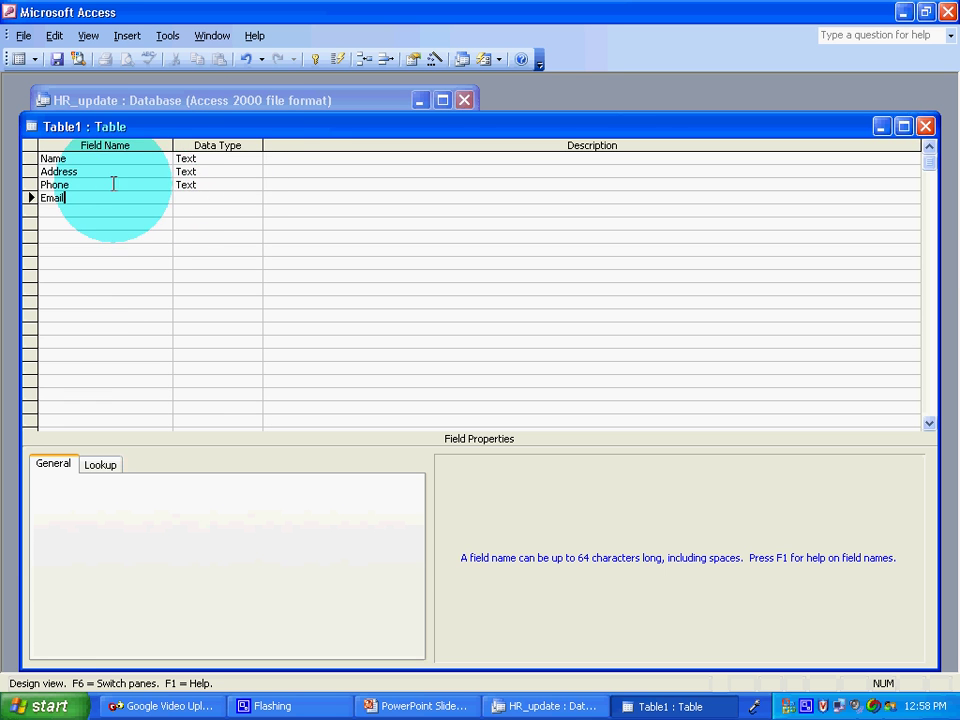
Make Phone a Number field, then save the table as HR with a primary key
click(245, 185)
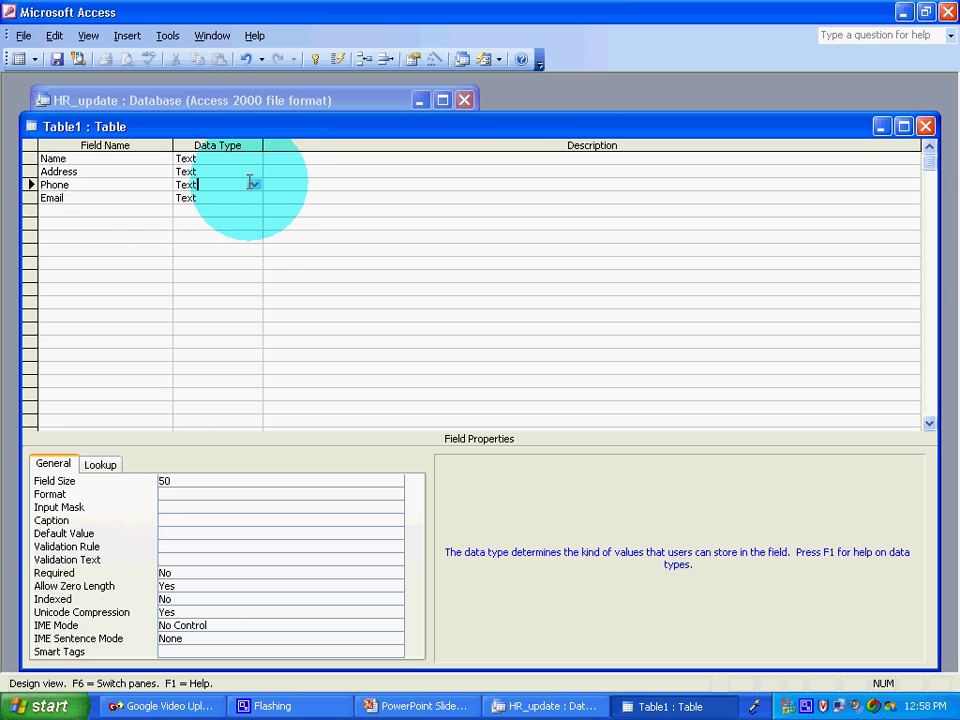
click(254, 185)
click(233, 224)
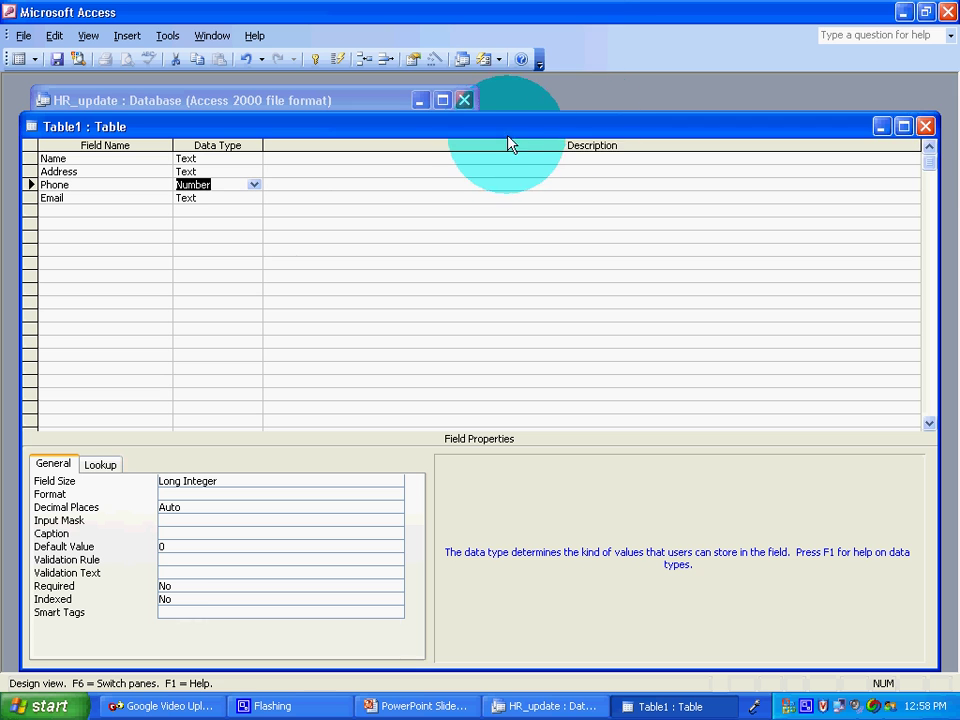
click(925, 127)
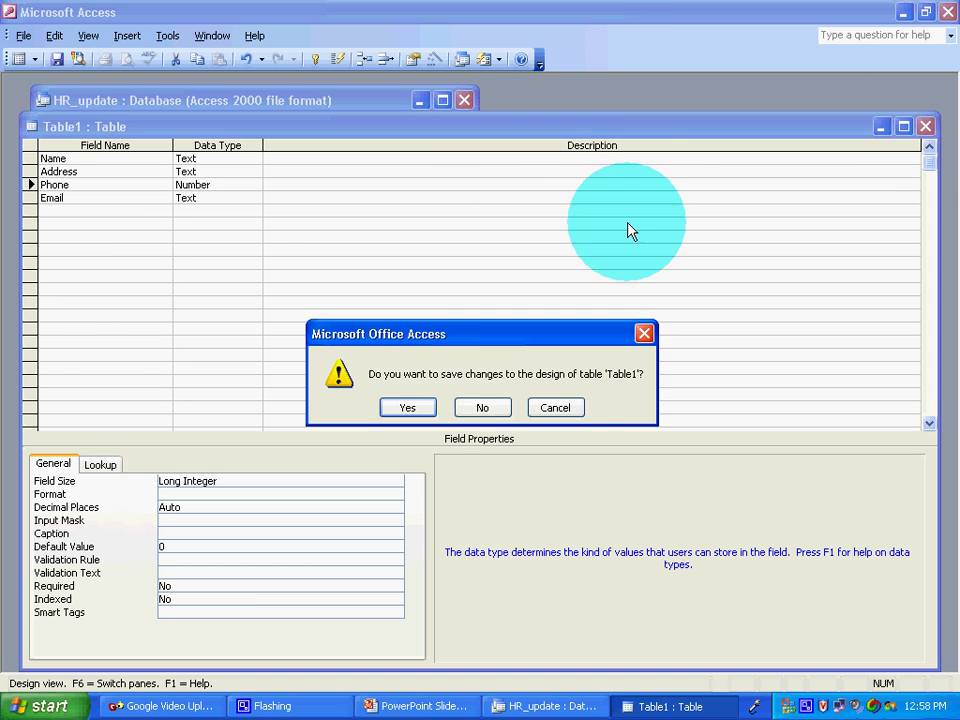
click(406, 406)
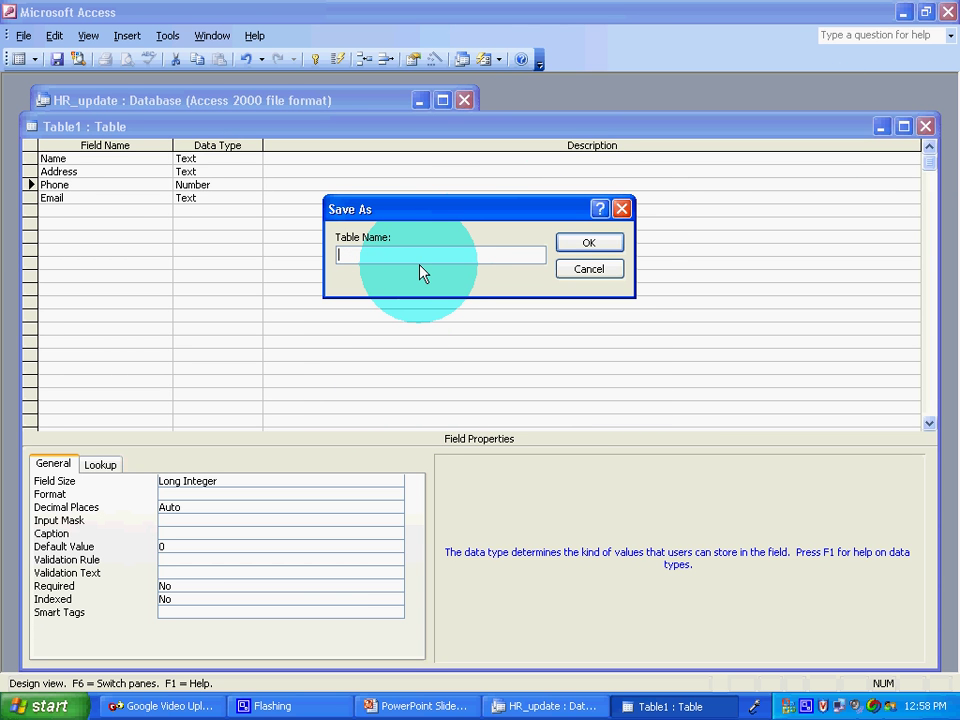
text(HR)
key(Return)
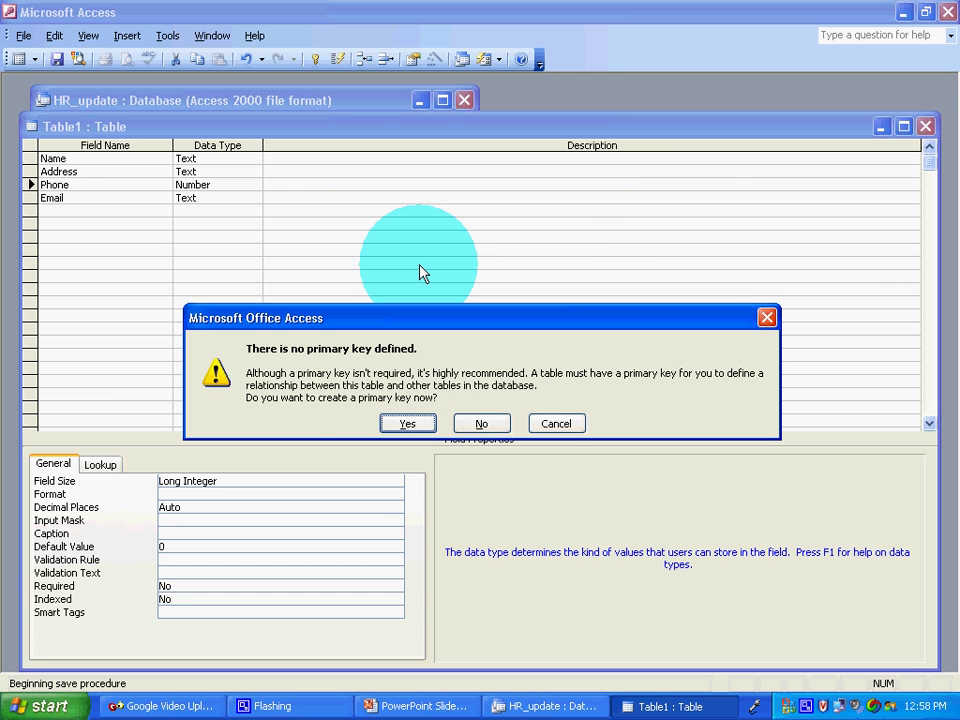
click(405, 423)
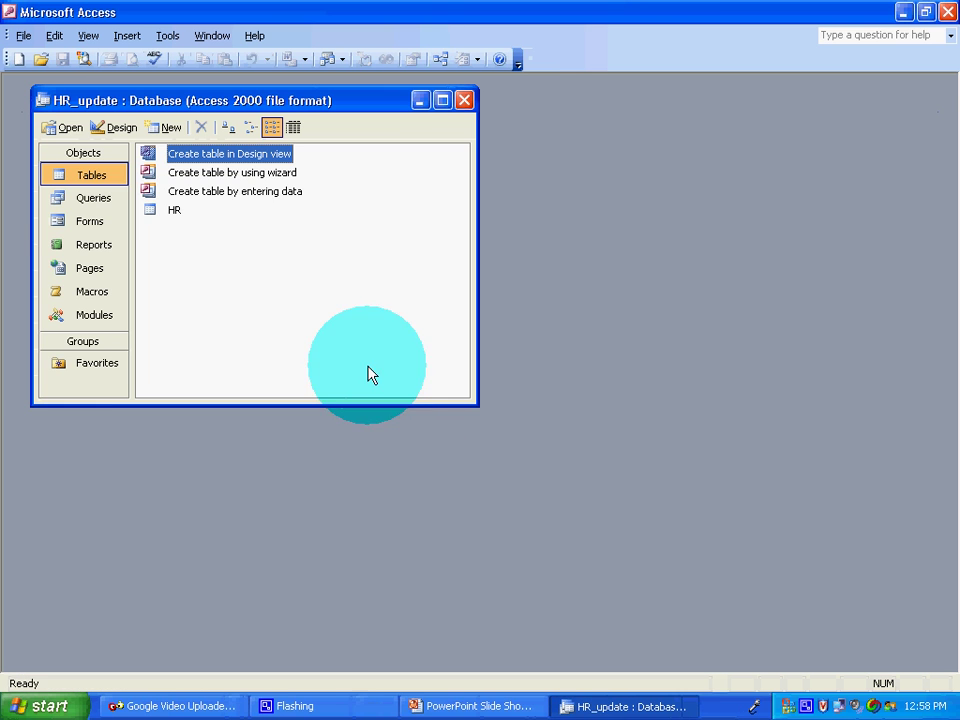
Start the Form Wizard for table HR and include all its fields
click(88, 224)
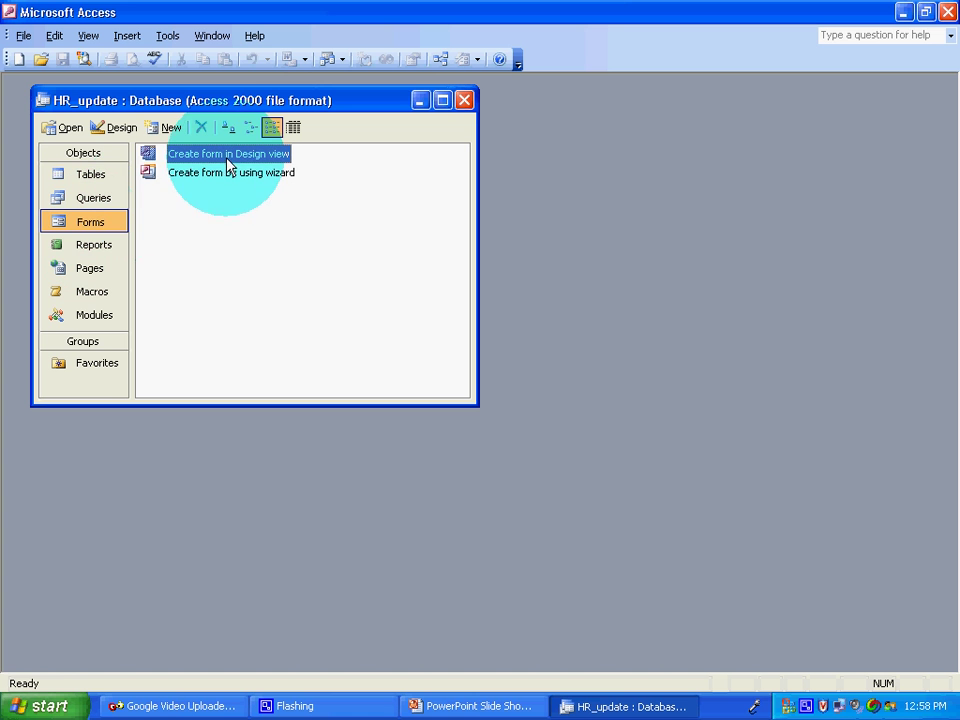
click(209, 180)
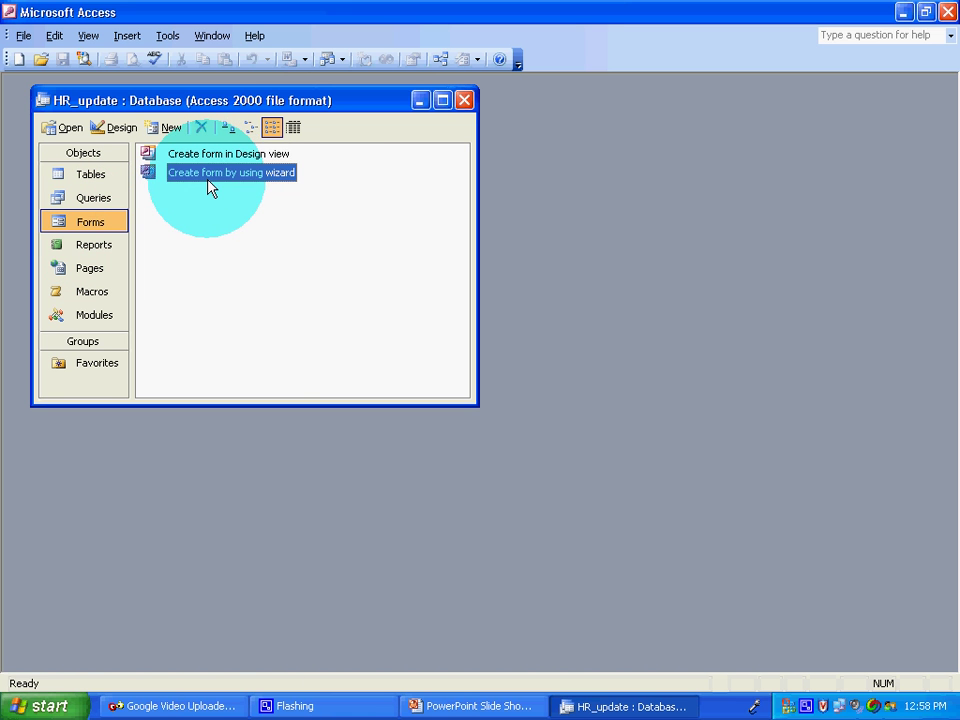
double_click(210, 180)
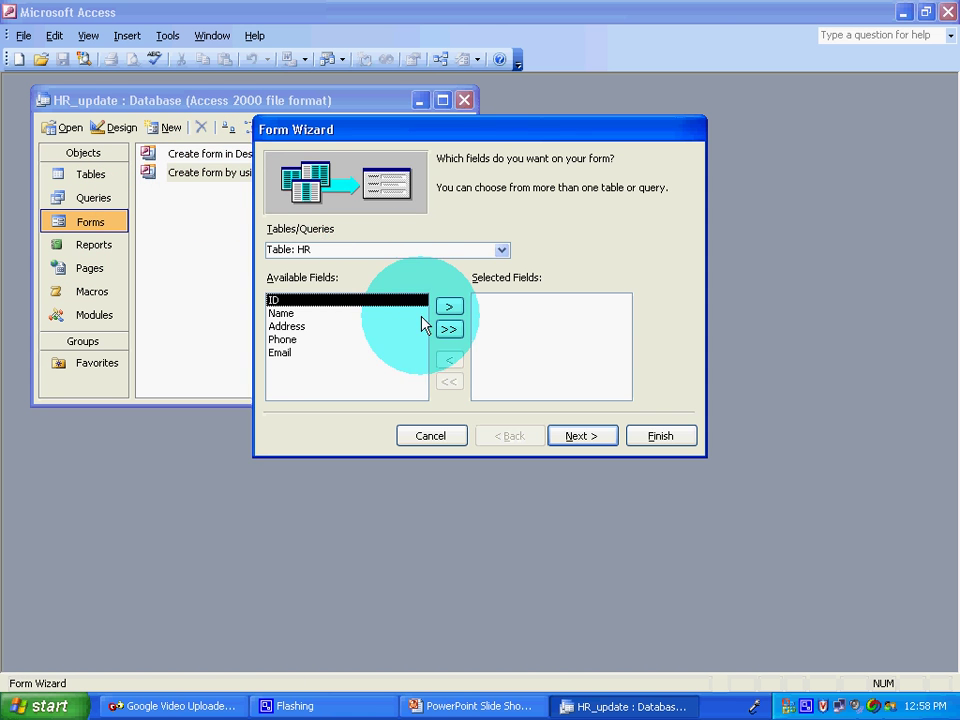
click(448, 330)
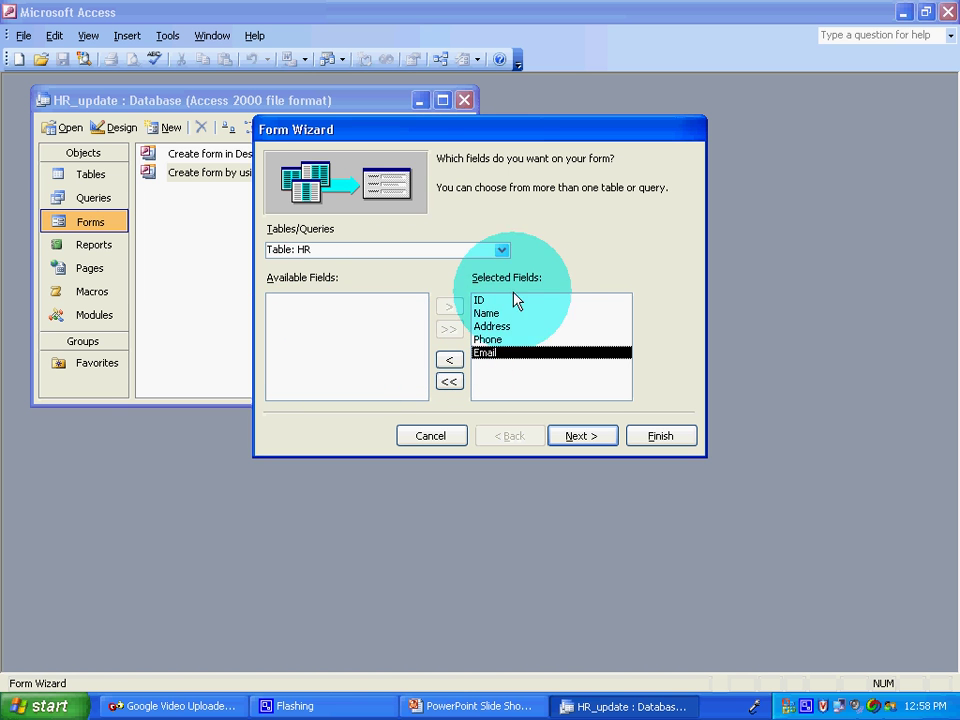
click(582, 448)
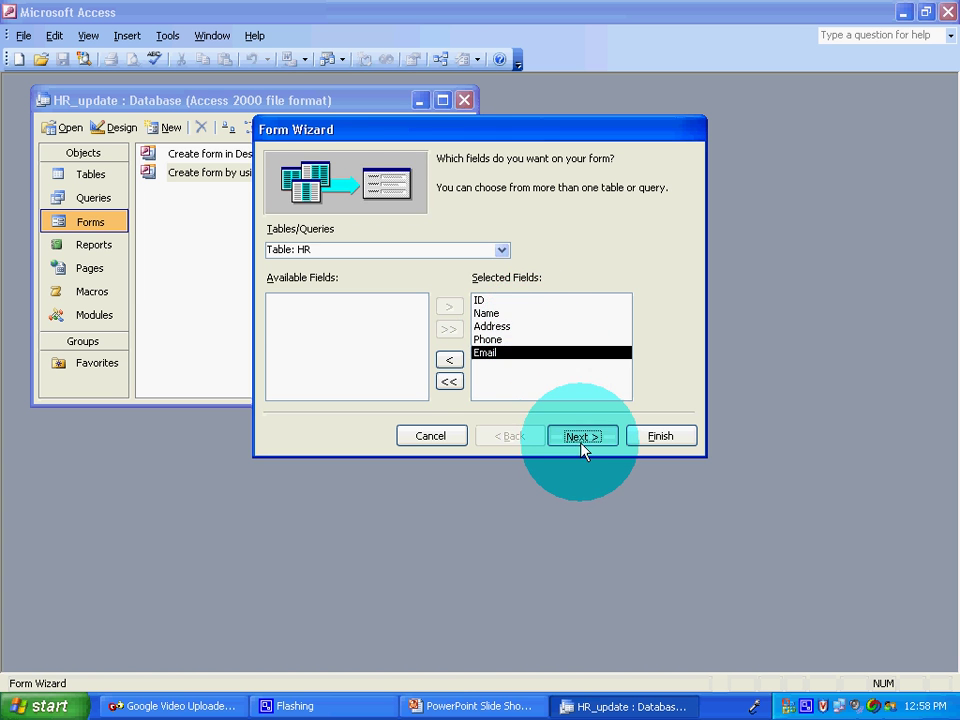
Keep the Blueprint style and finish the wizard, opening the form for design changes
click(582, 447)
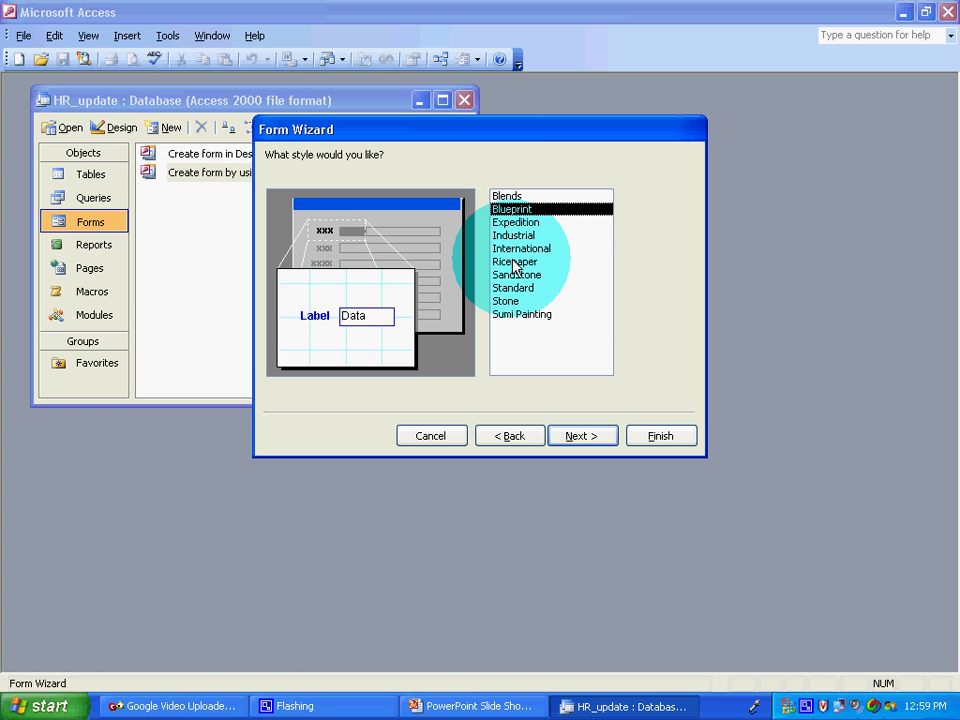
key(Up)
key(Down)
click(572, 438)
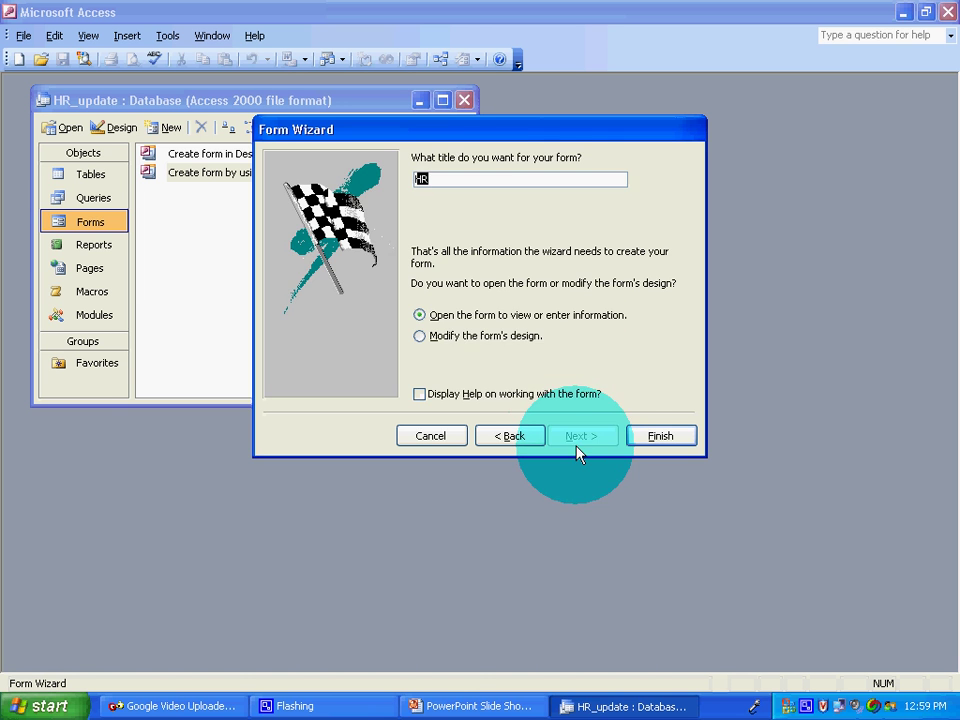
click(493, 340)
click(660, 442)
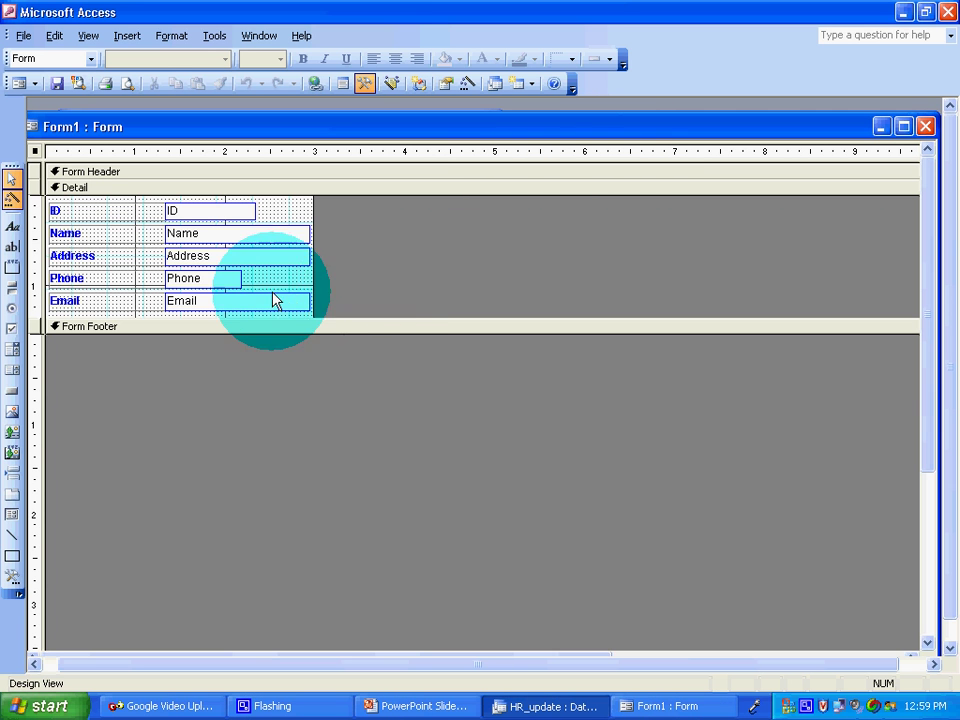
Make the Detail section taller and wider to leave space below the Email field
drag(161, 322, 160, 368)
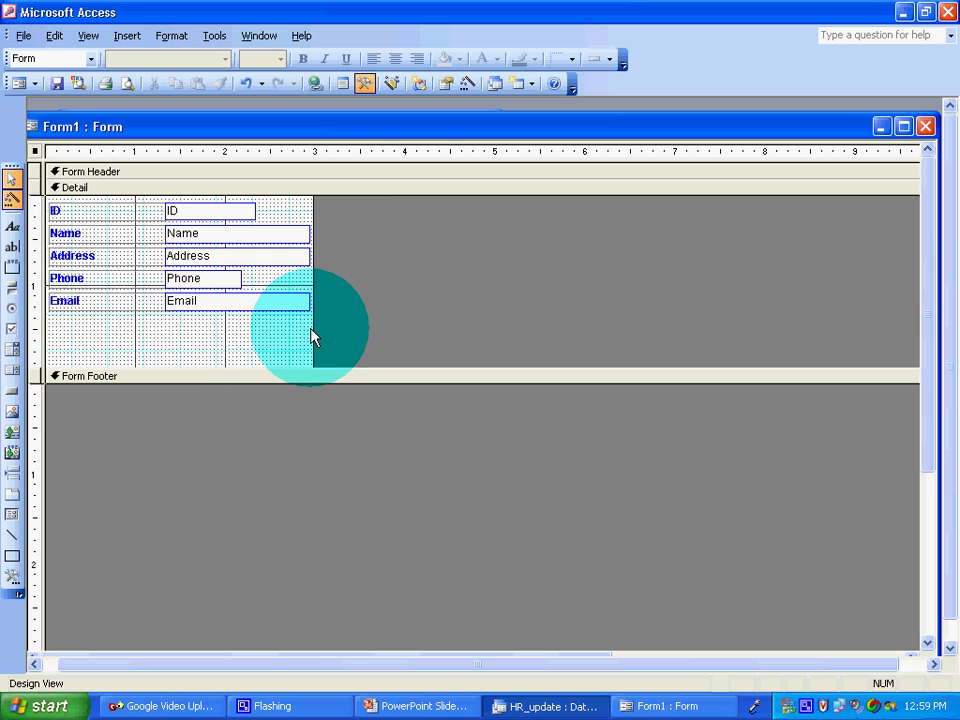
drag(313, 334, 405, 328)
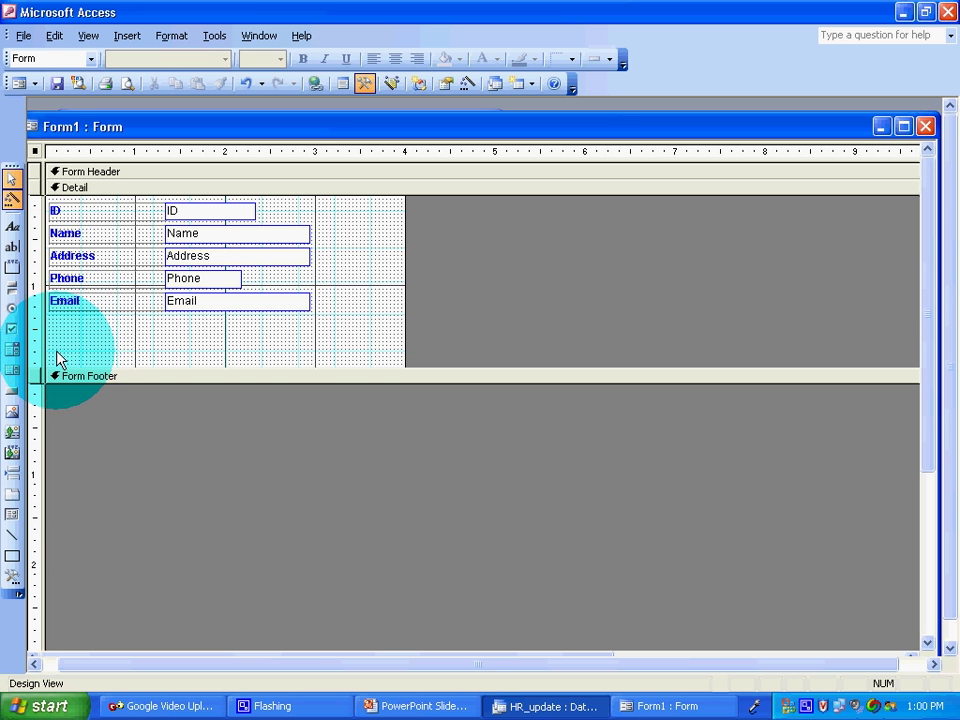
Draw a command button below the Email field that performs Record Operations > Save Record
click(13, 393)
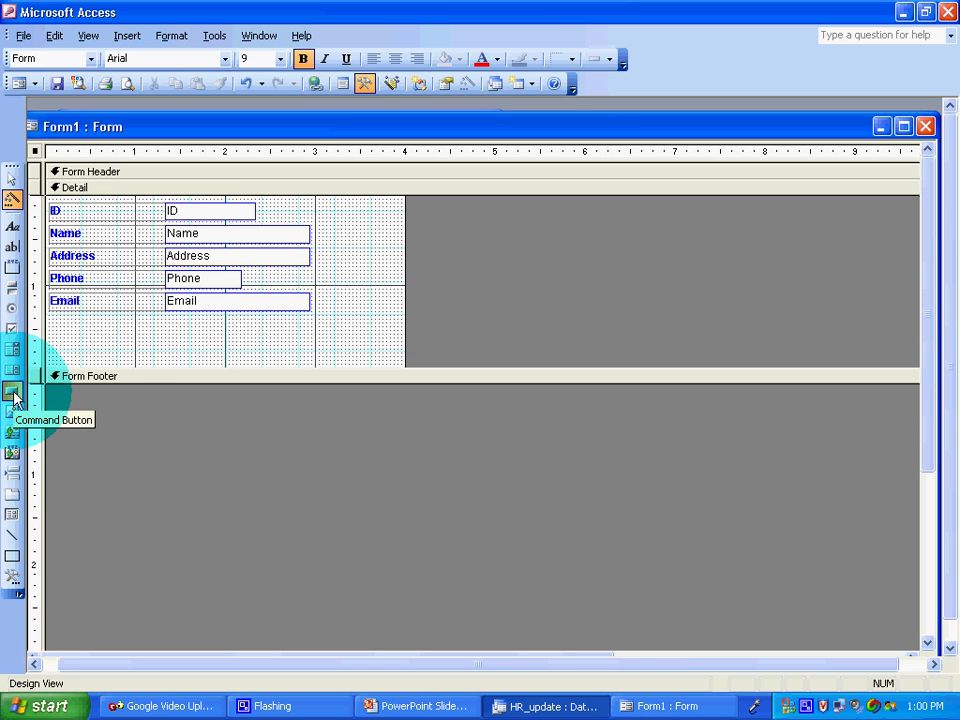
drag(120, 322, 160, 356)
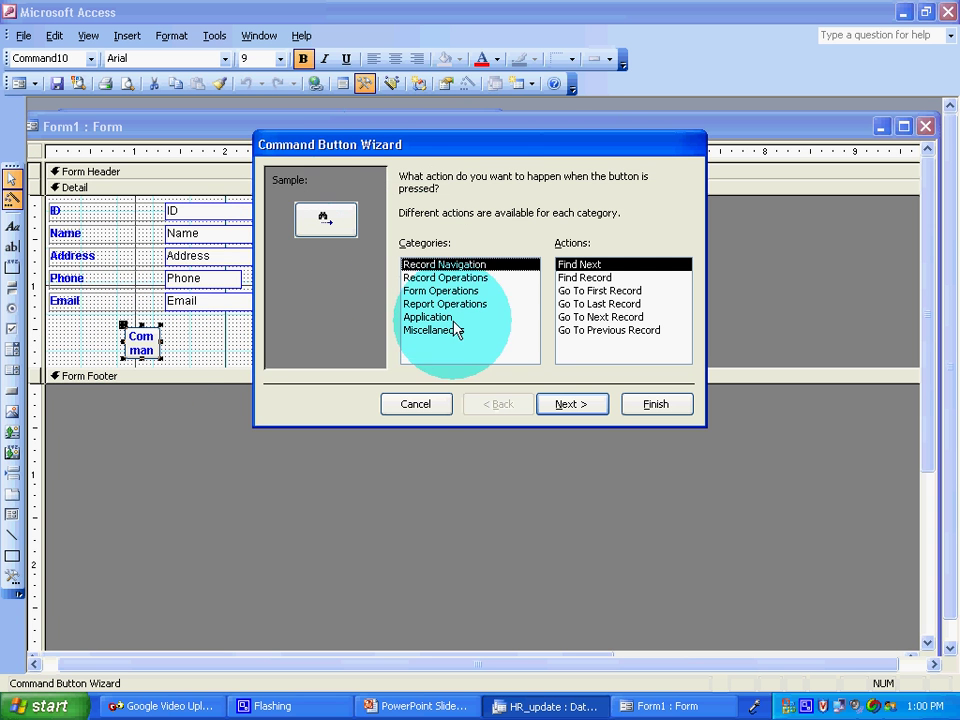
click(436, 278)
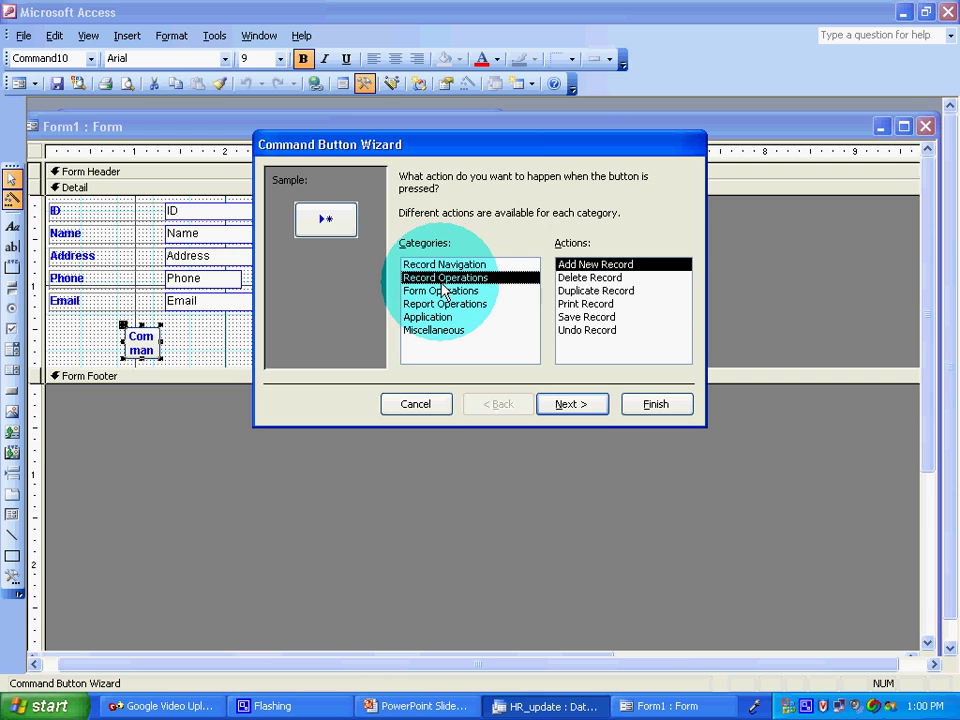
click(590, 316)
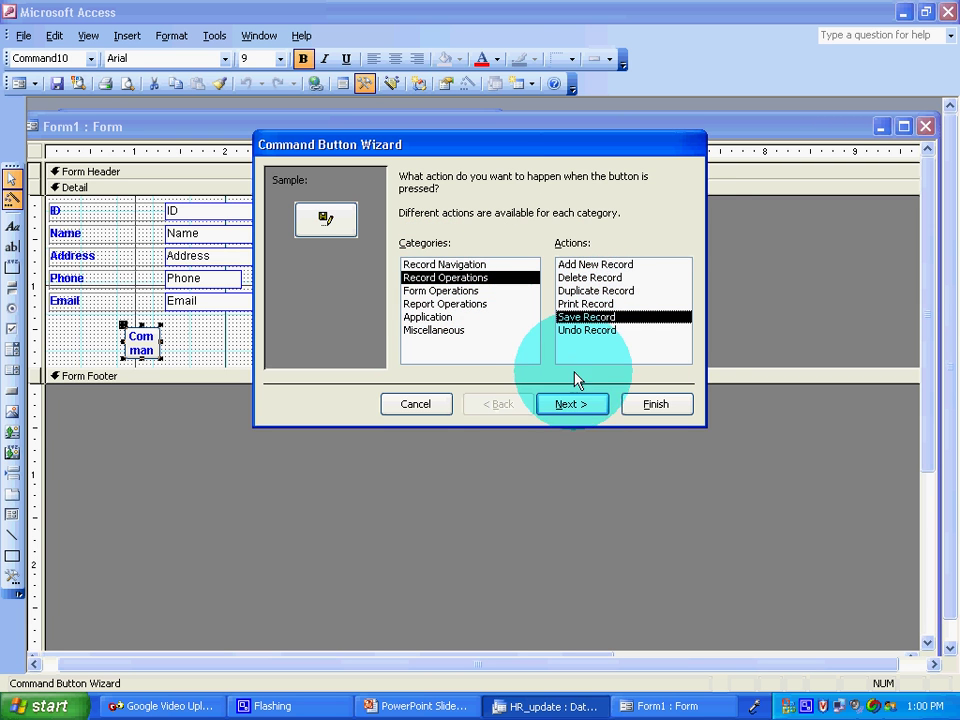
click(570, 410)
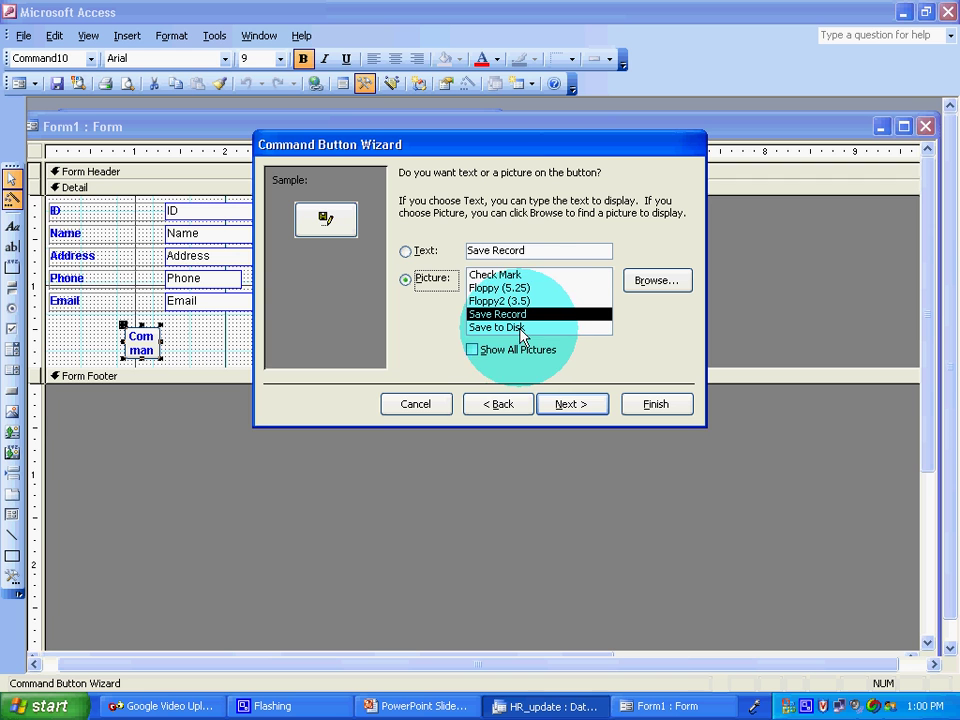
Give the button the Check Mark picture, finish the wizard, and close the form design
click(508, 275)
click(519, 288)
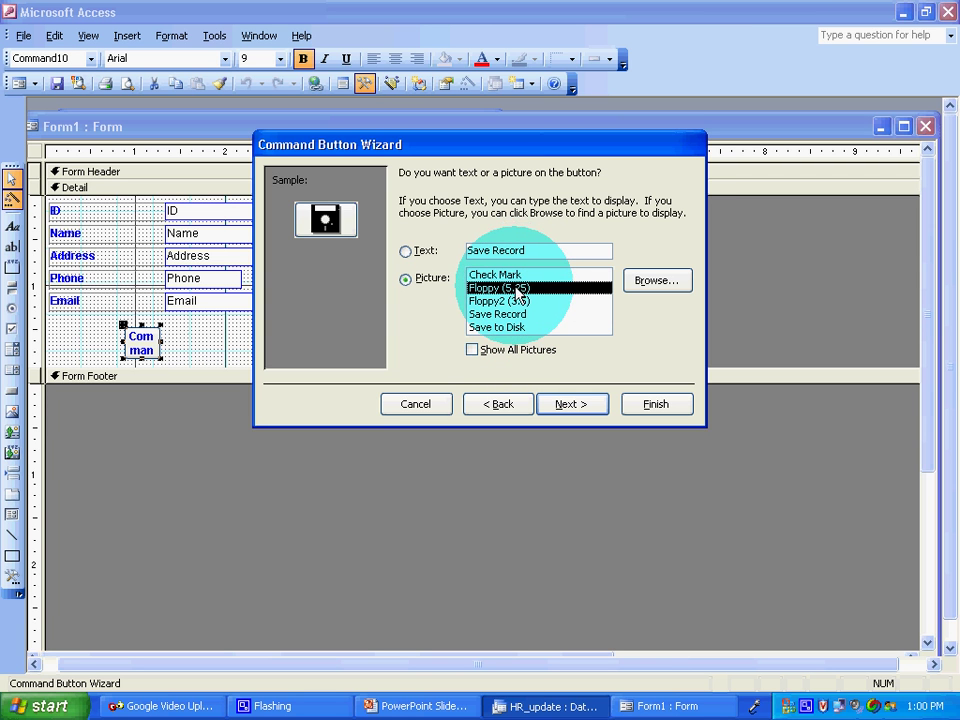
click(512, 274)
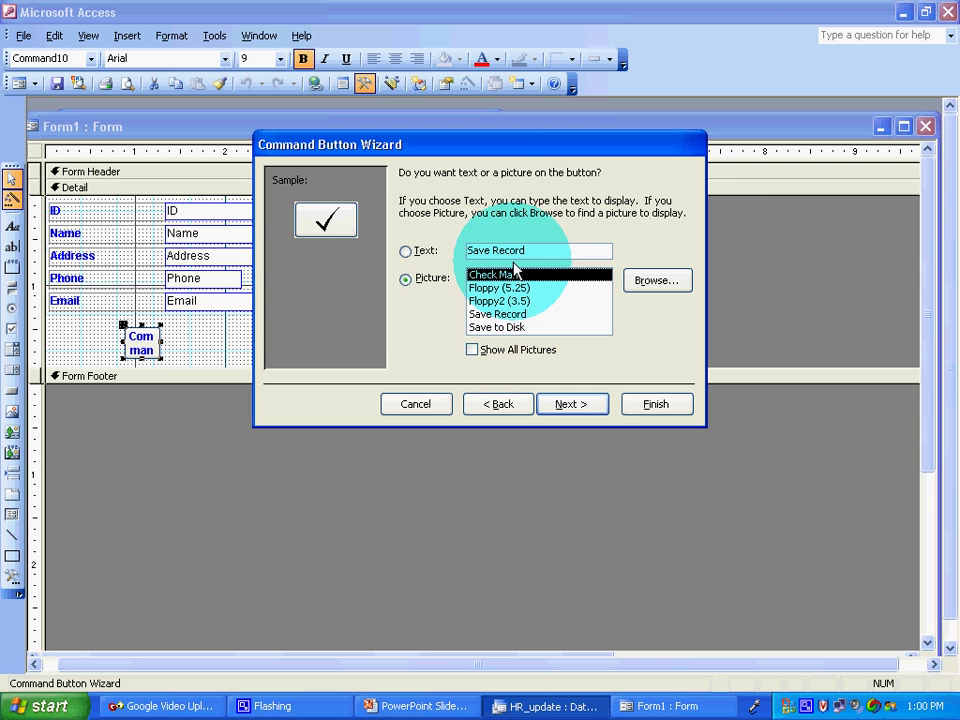
click(521, 251)
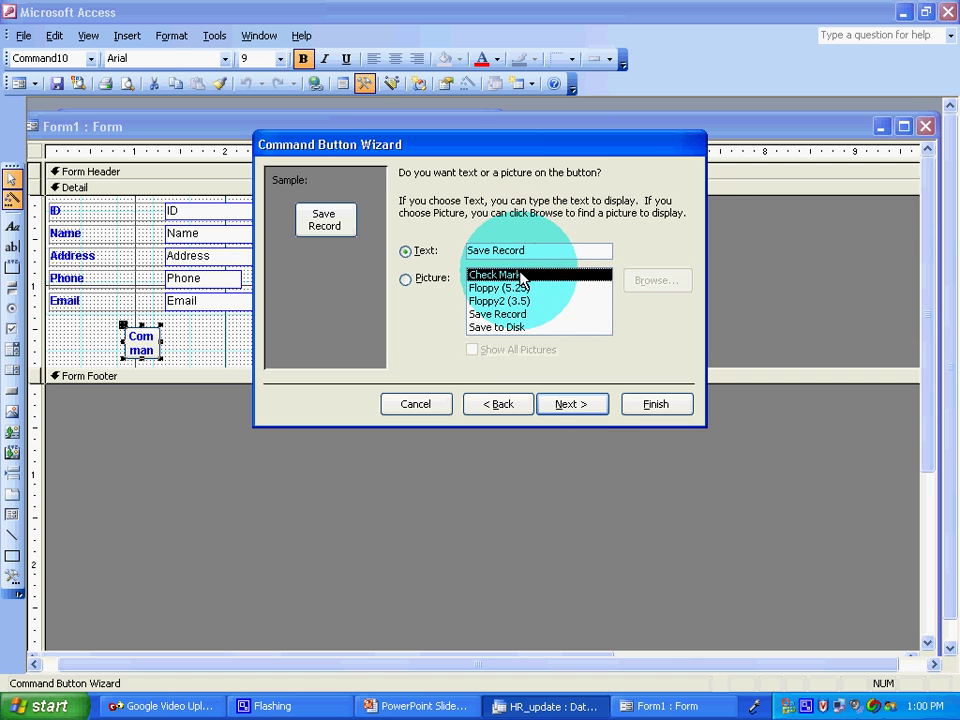
click(521, 275)
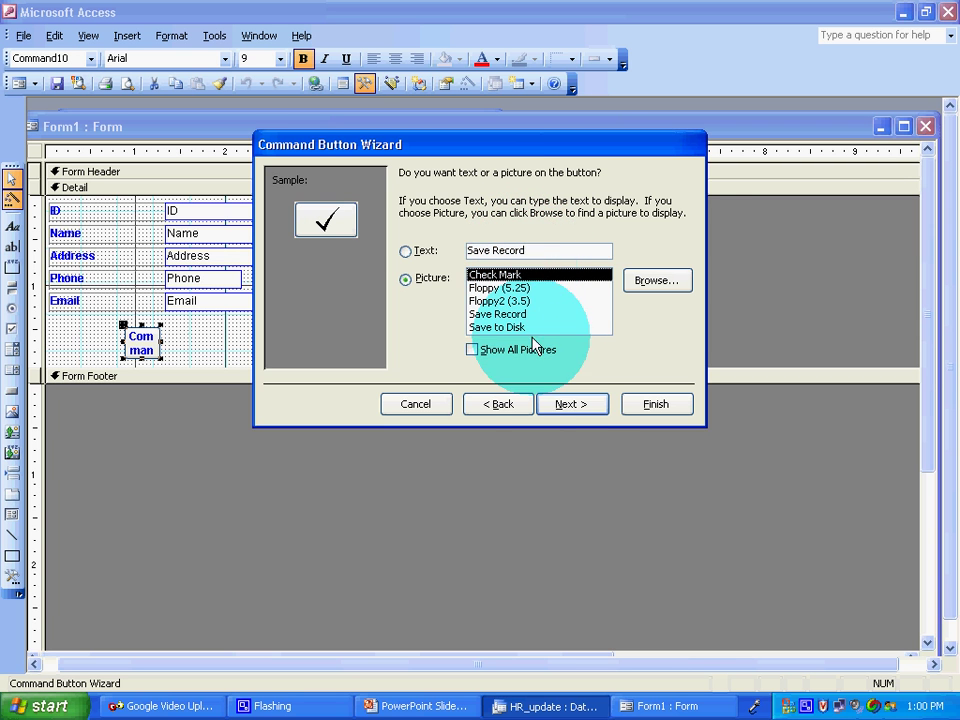
click(565, 405)
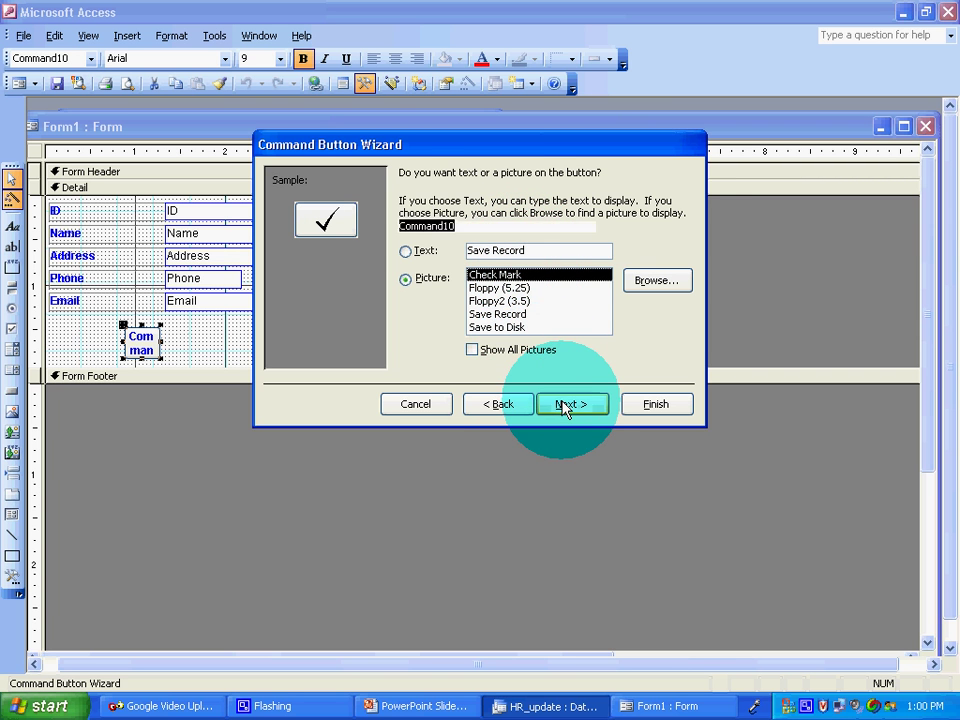
click(673, 406)
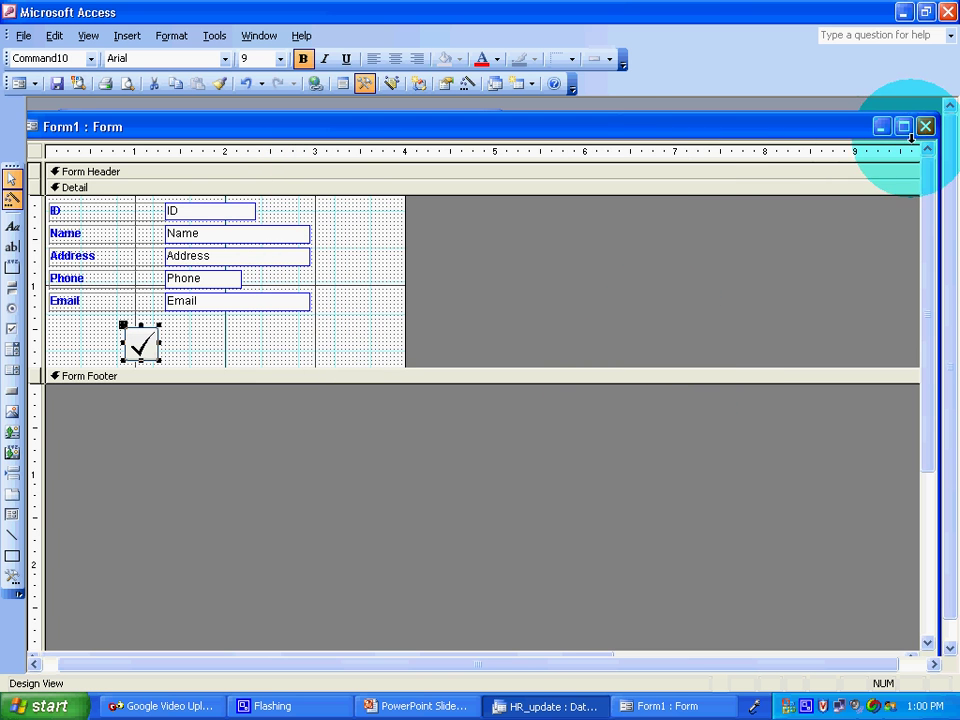
click(924, 126)
click(481, 408)
Save the HR form, then open it to check the check-mark button and close it
click(416, 410)
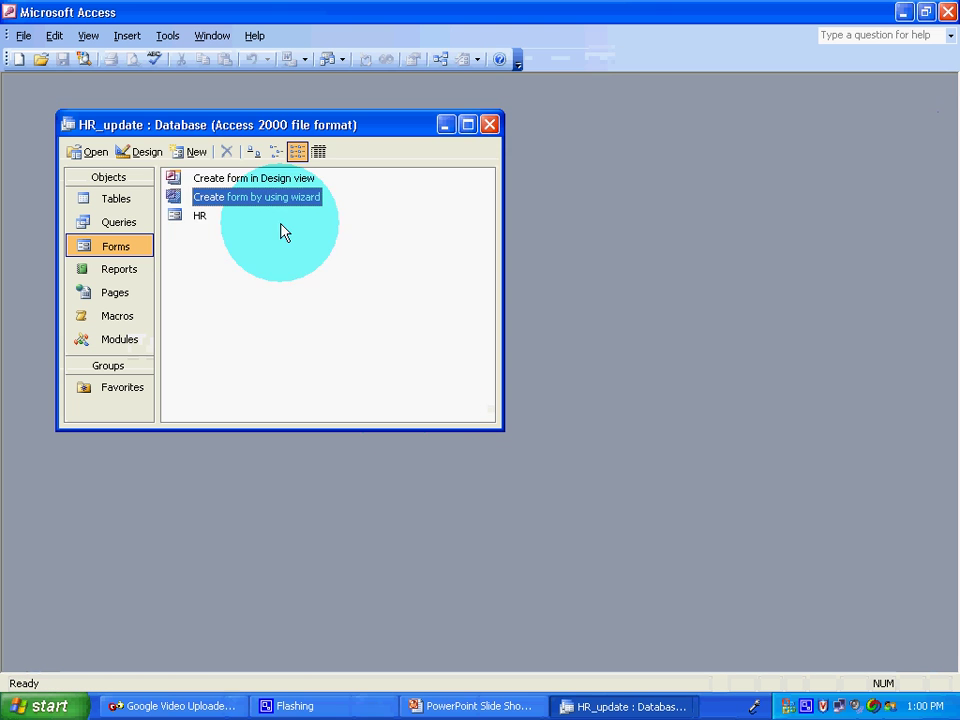
double_click(178, 217)
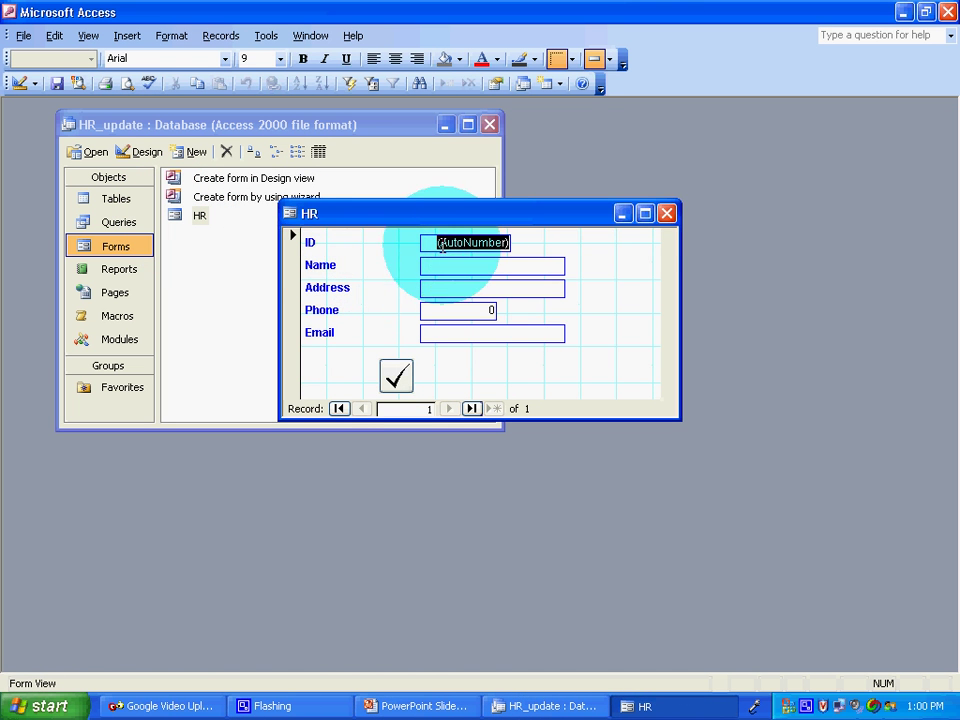
click(665, 214)
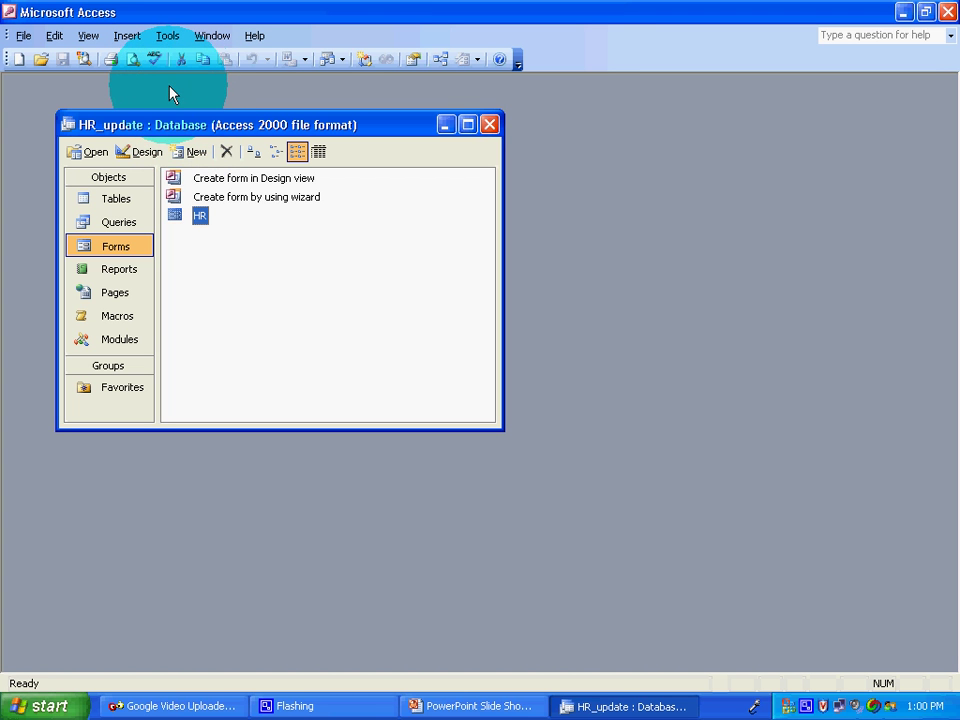
Set HR as the Display Form/Page in Tools > Startup, then minimize the database window
click(167, 36)
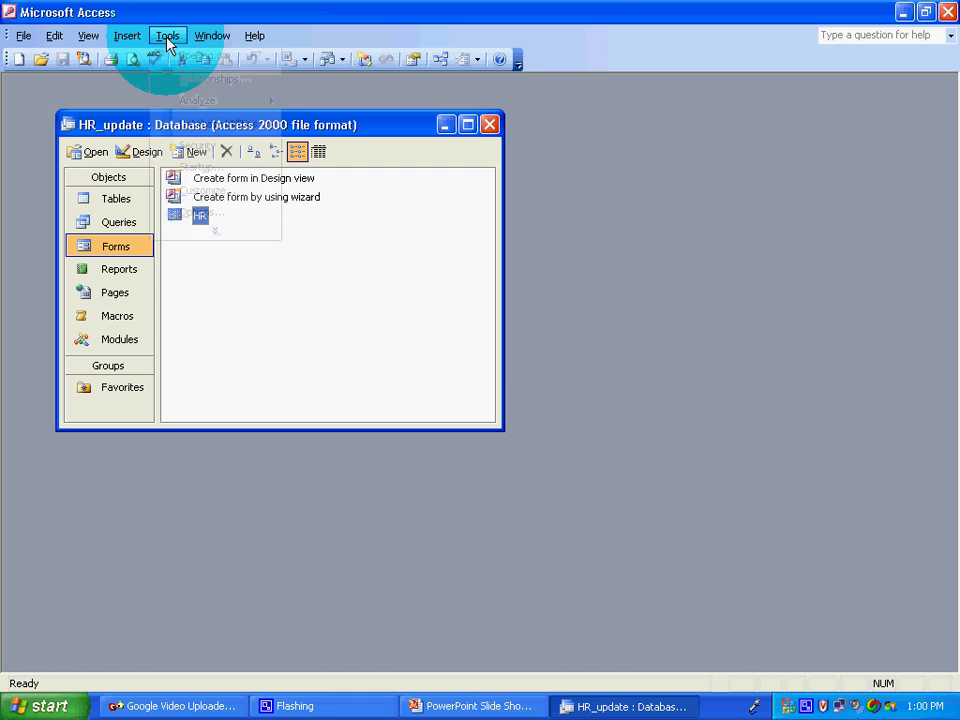
click(190, 168)
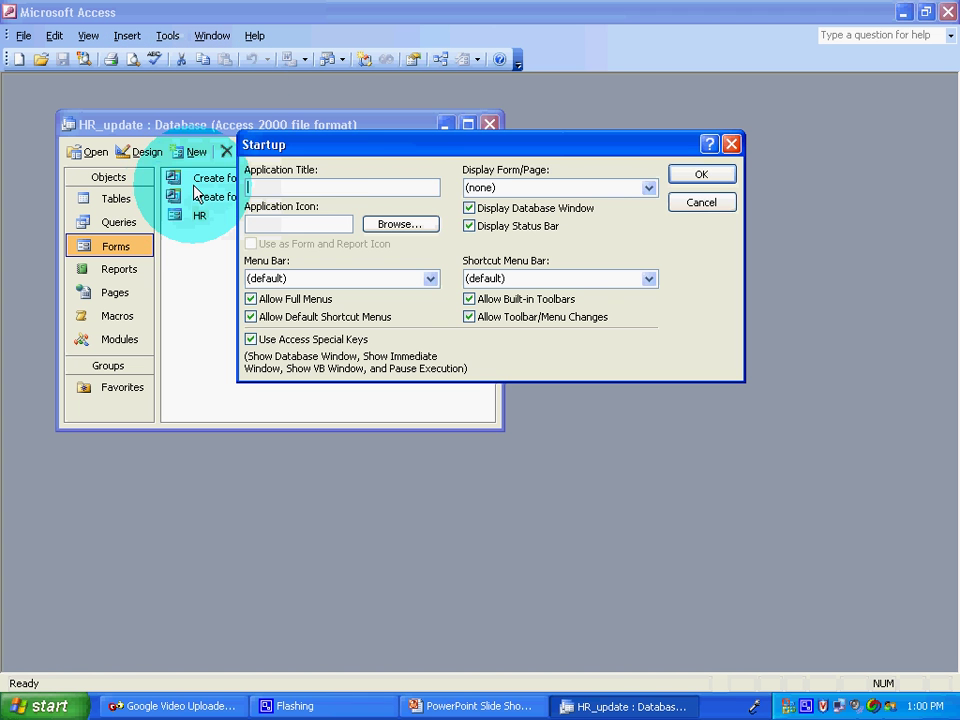
click(648, 188)
click(568, 221)
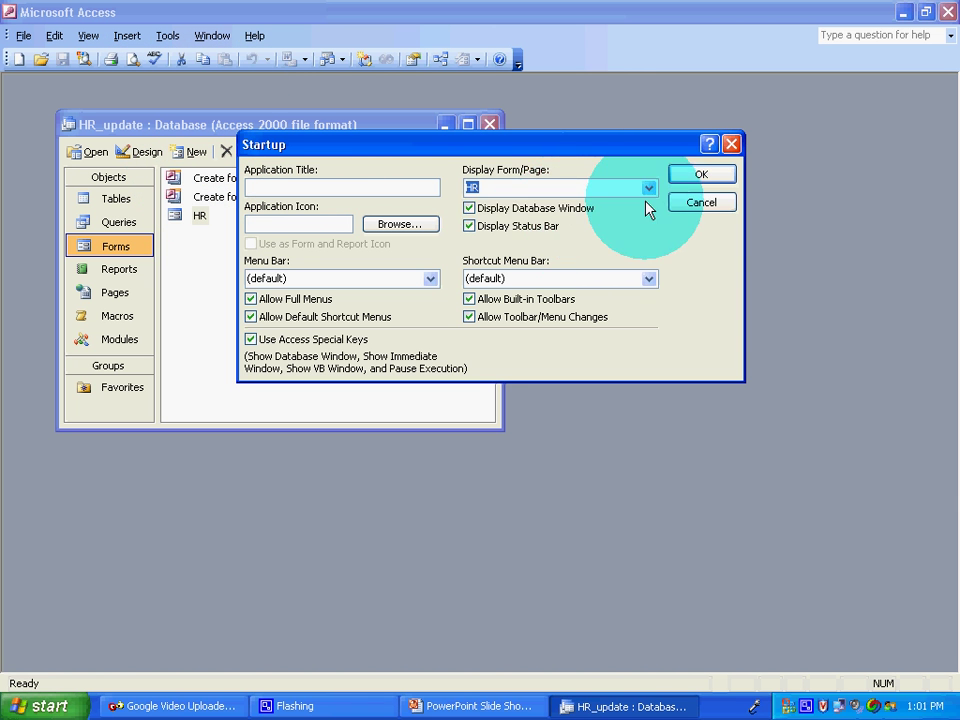
click(690, 177)
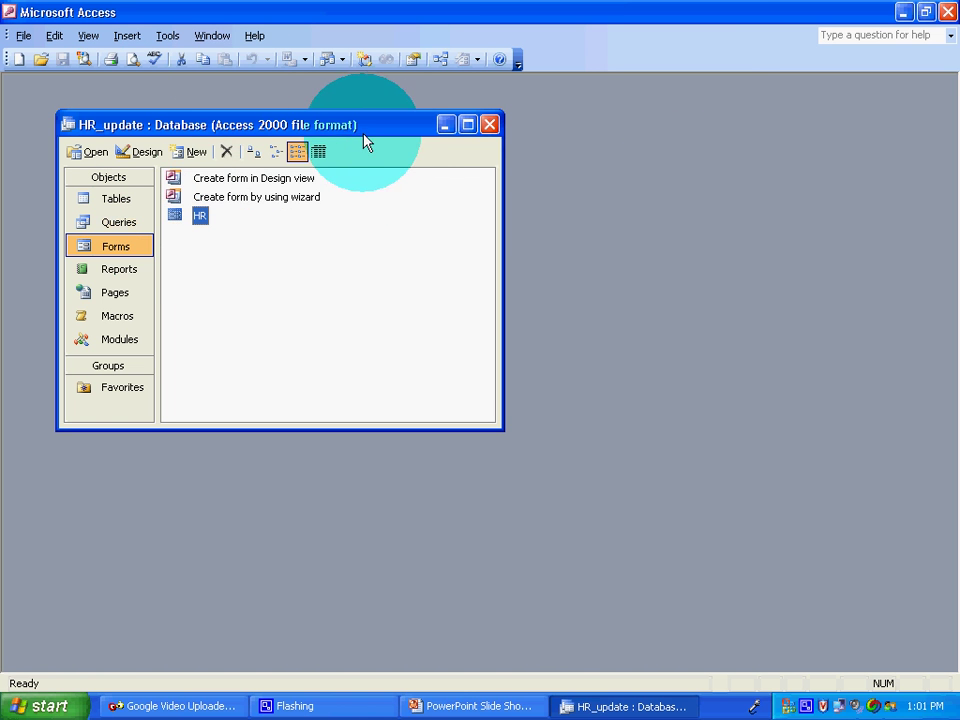
click(446, 124)
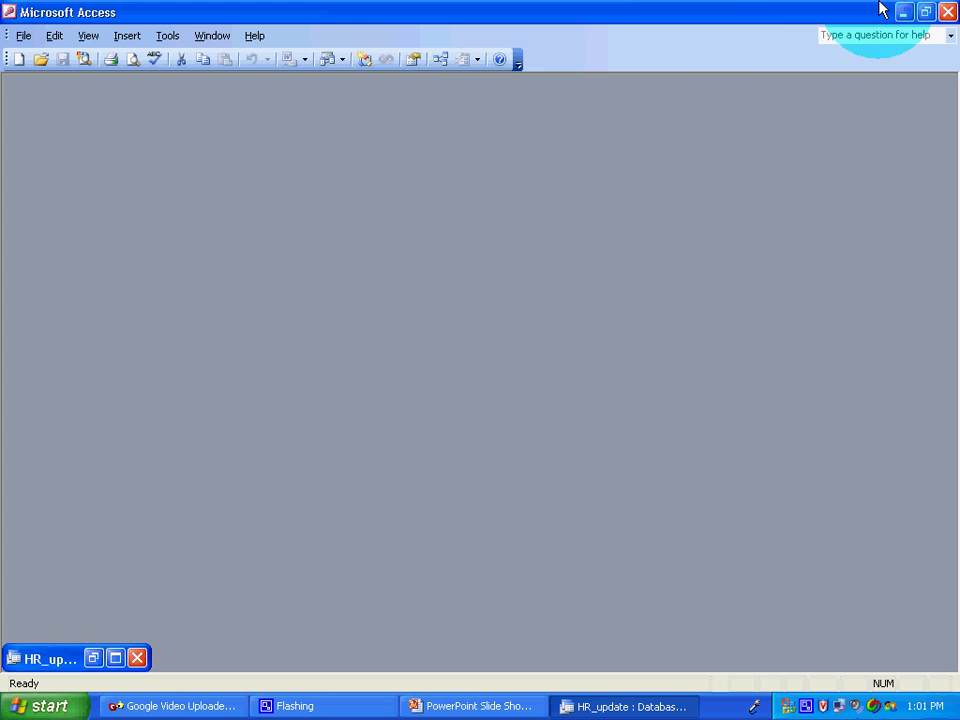
Quit Access and reopen HR_update from the desktop to confirm the HR form appears
click(947, 14)
key(super+d)
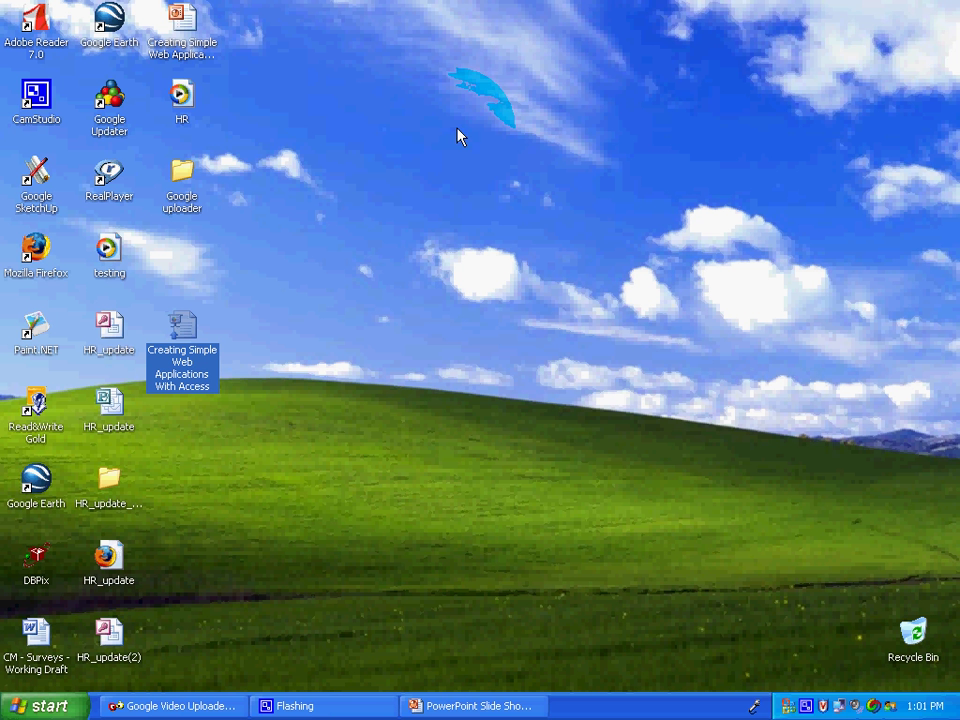
double_click(106, 330)
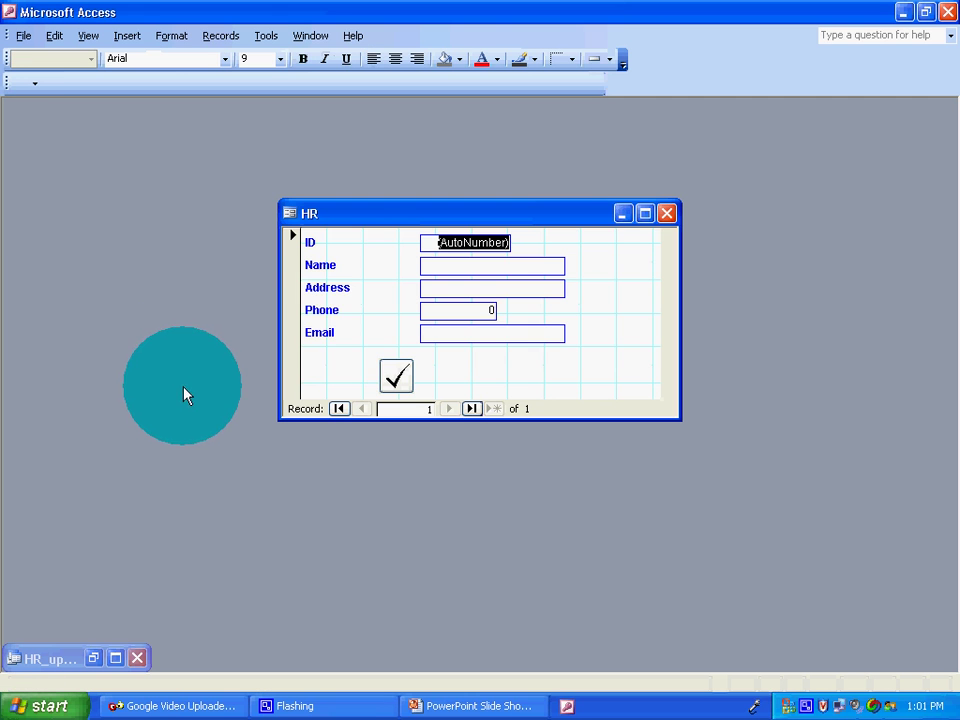